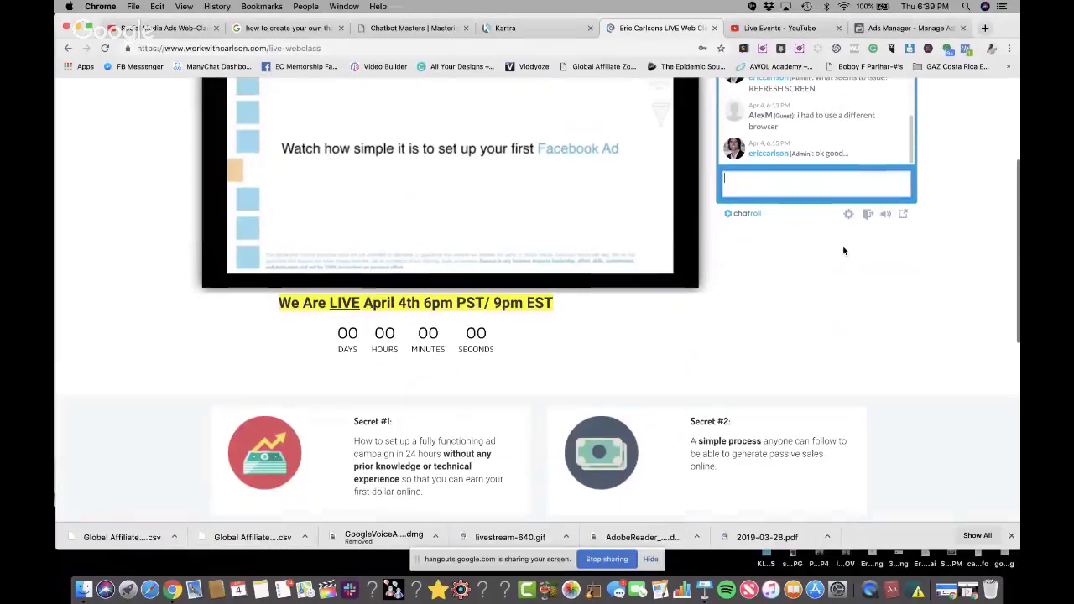
# Switch to the Ads Manager page and add the country Canada to the ad set's audience locations.
pyautogui.scroll(5, 845, 250)
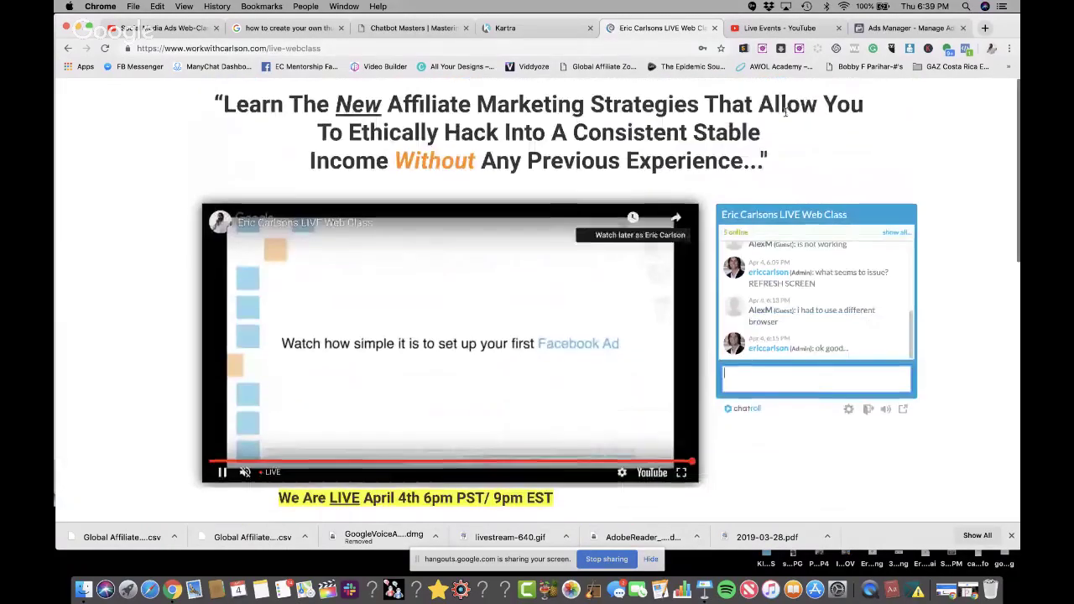
pyautogui.click(878, 28)
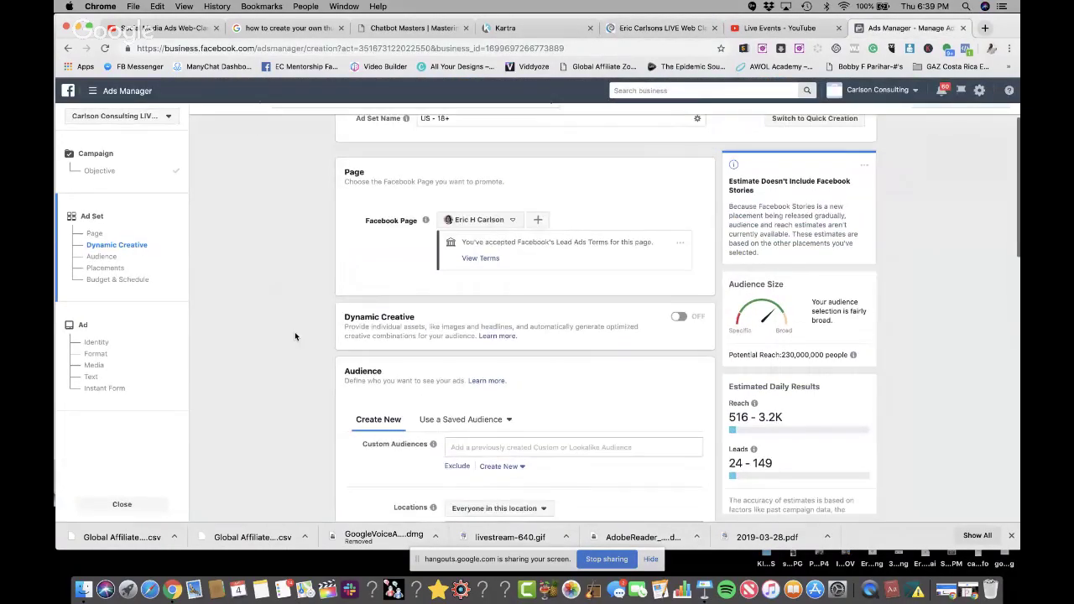
pyautogui.scroll(-2, 289, 327)
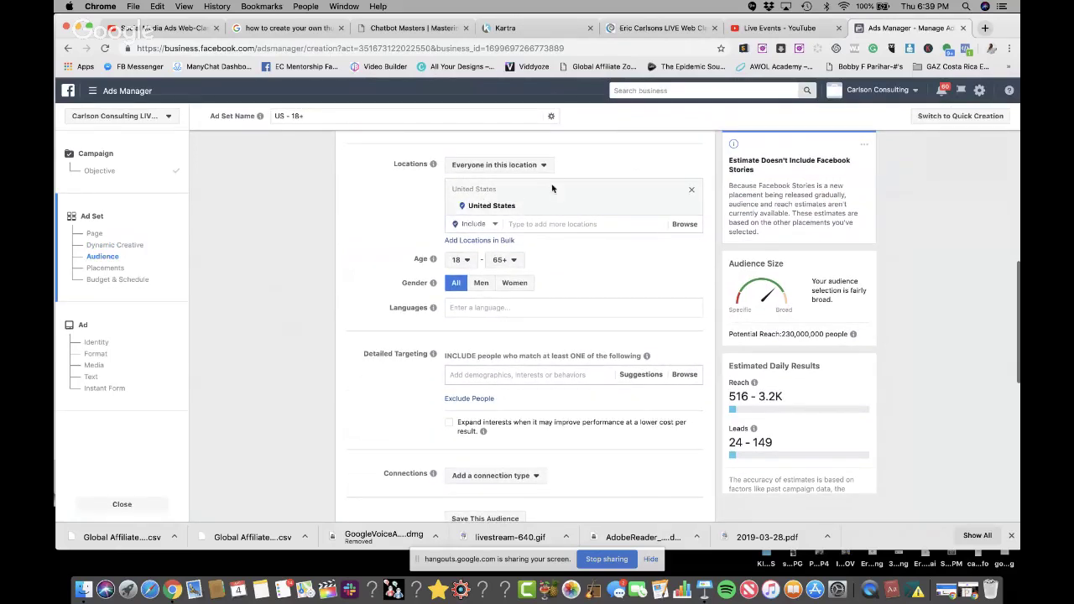
pyautogui.scroll(3, 491, 201)
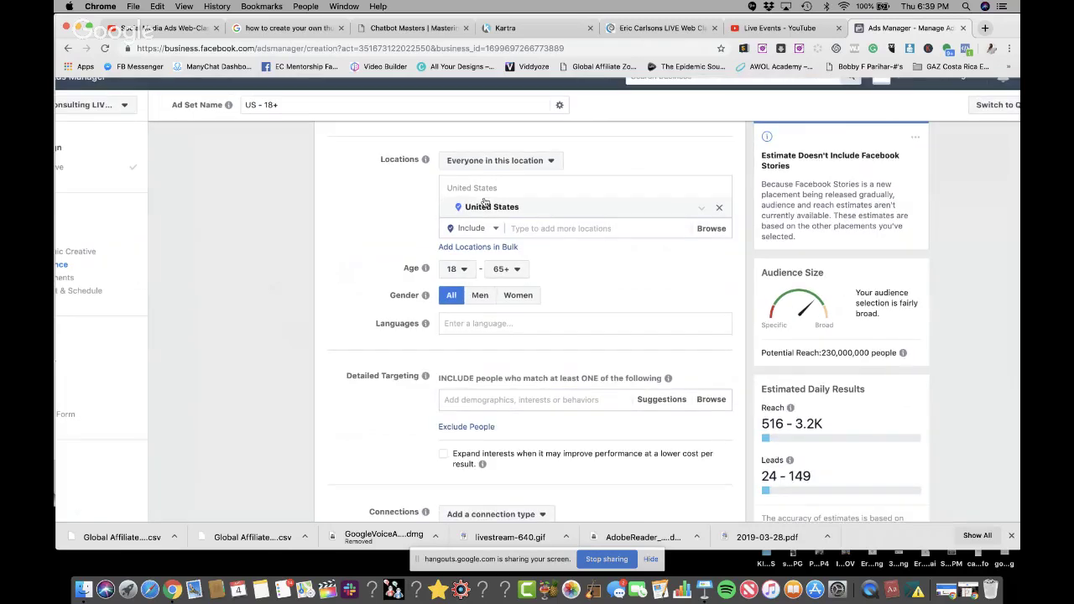
pyautogui.click(548, 229)
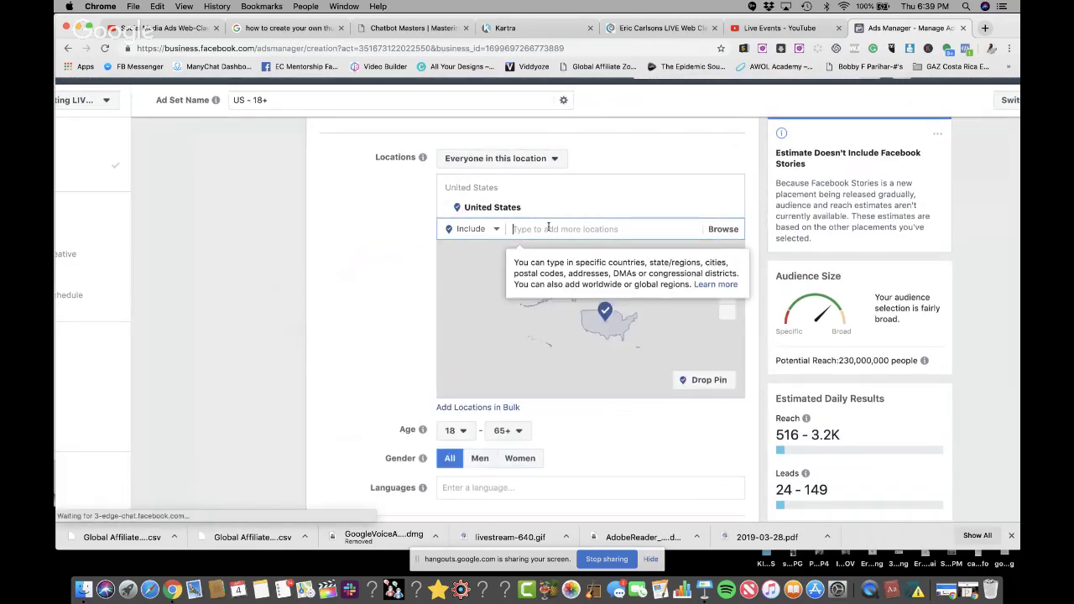
pyautogui.write('can')
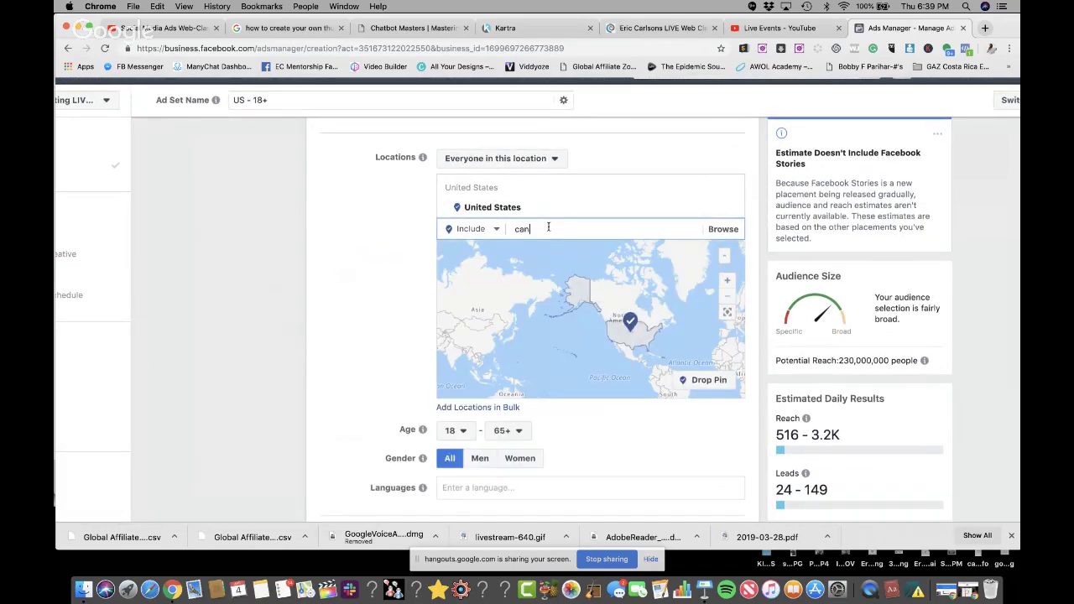
pyautogui.write('ada')
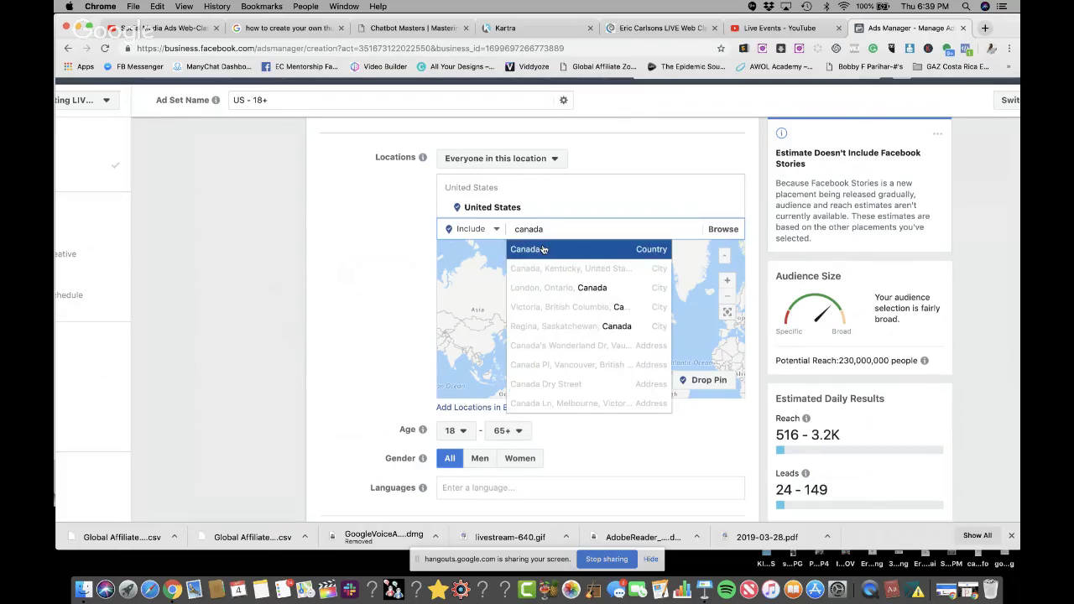
pyautogui.click(543, 250)
# Set the audience age range to 24–55.
pyautogui.scroll(-3, 433, 296)
pyautogui.click(462, 307)
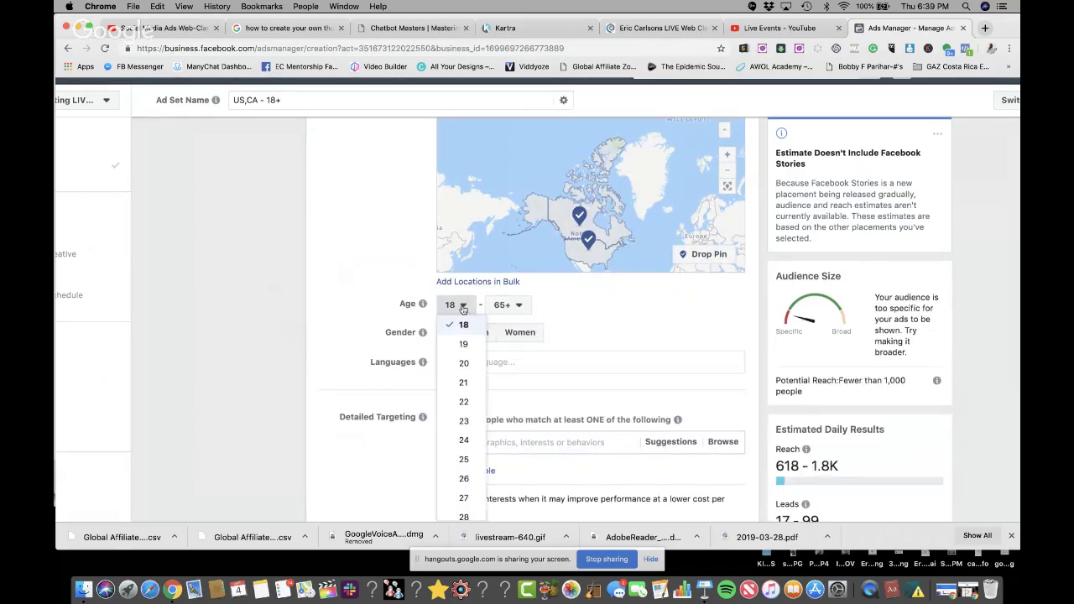
pyautogui.scroll(-2, 458, 401)
pyautogui.click(462, 394)
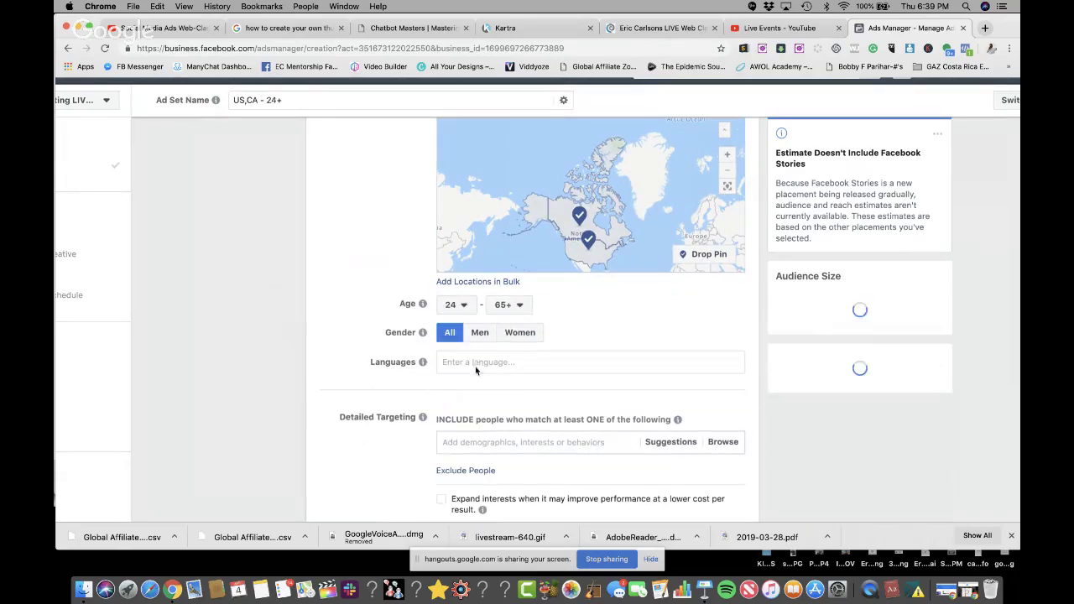
pyautogui.click(521, 306)
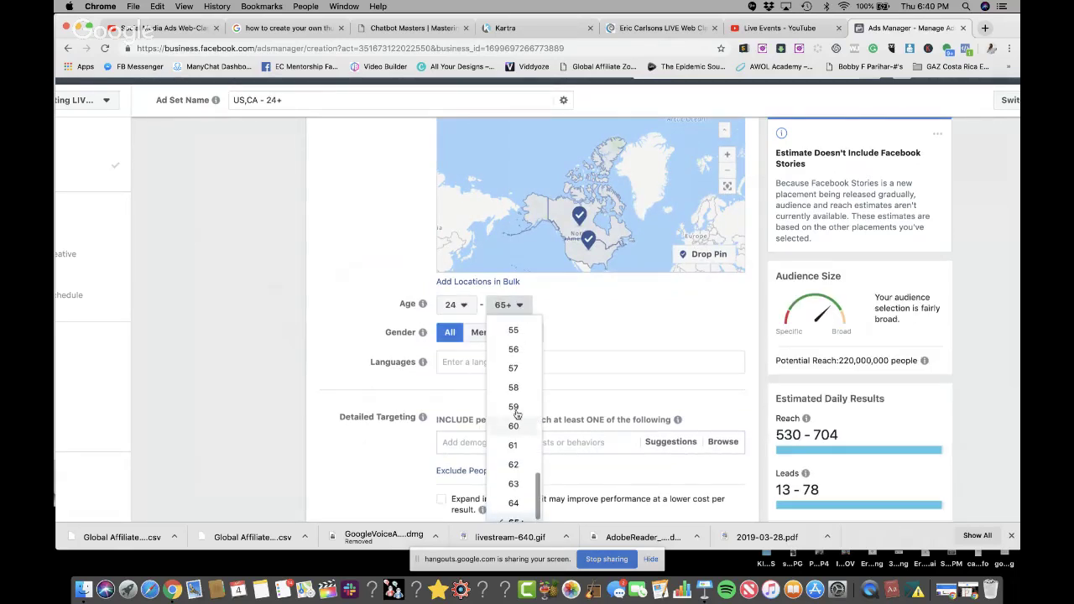
pyautogui.click(516, 345)
# Add English (All) as the audience language.
pyautogui.scroll(-1, 297, 347)
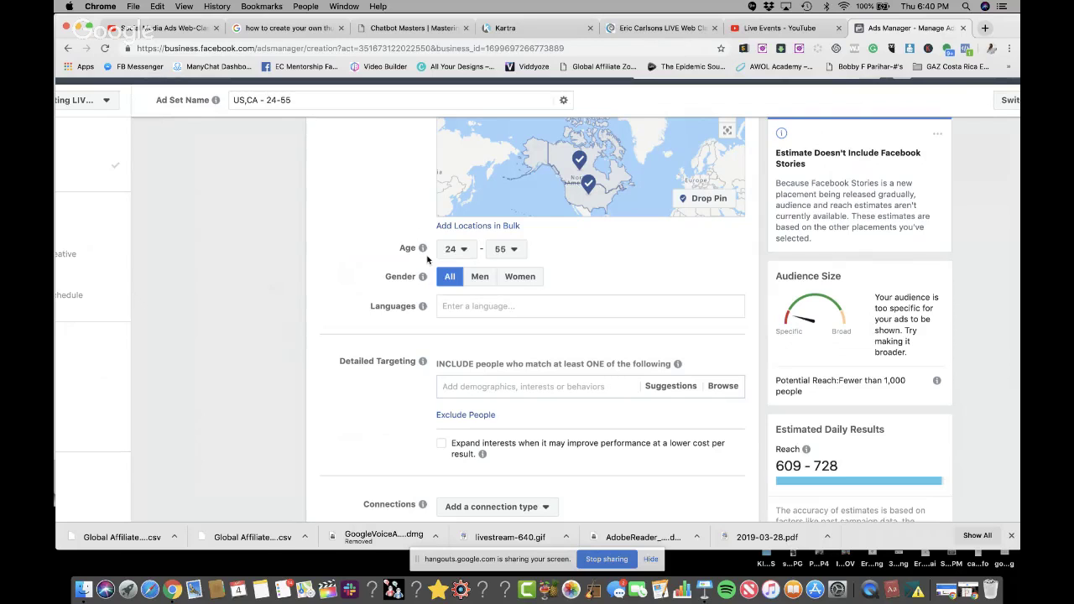
pyautogui.scroll(-1, 427, 260)
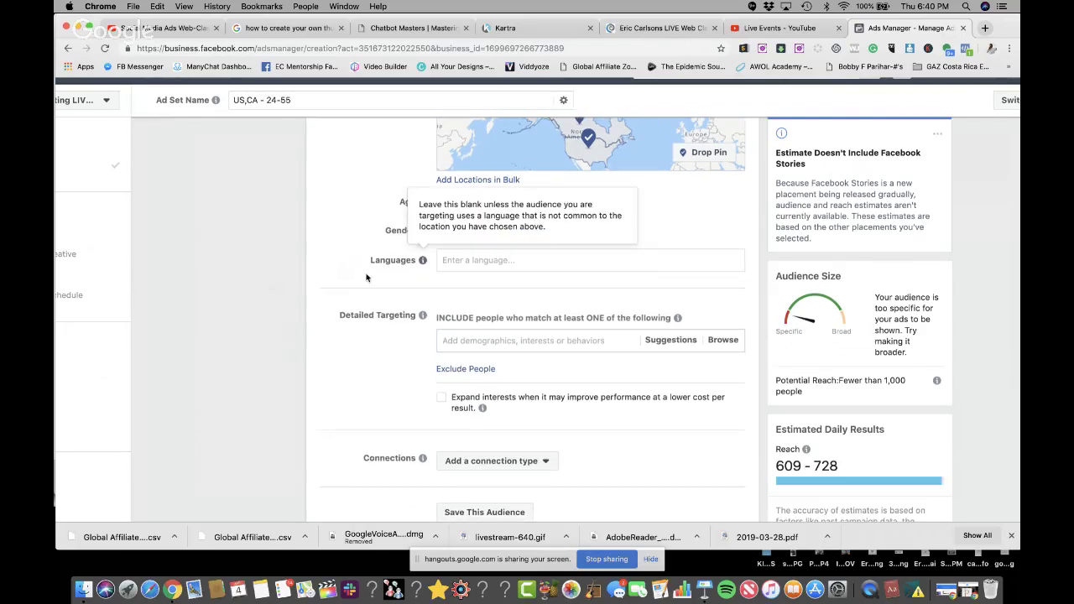
pyautogui.click(459, 270)
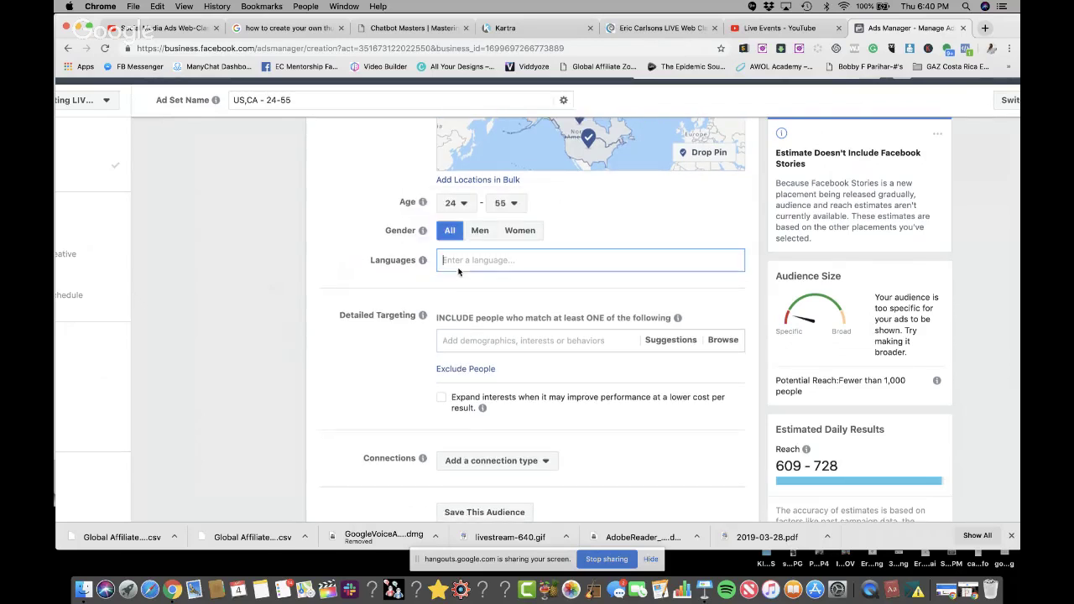
pyautogui.write('engl')
pyautogui.click(475, 282)
# Add the interests "Dog toy" and "Dogs" (Hobbies and activities > Pets) to the audience's detailed targeting.
pyautogui.scroll(-1, 386, 329)
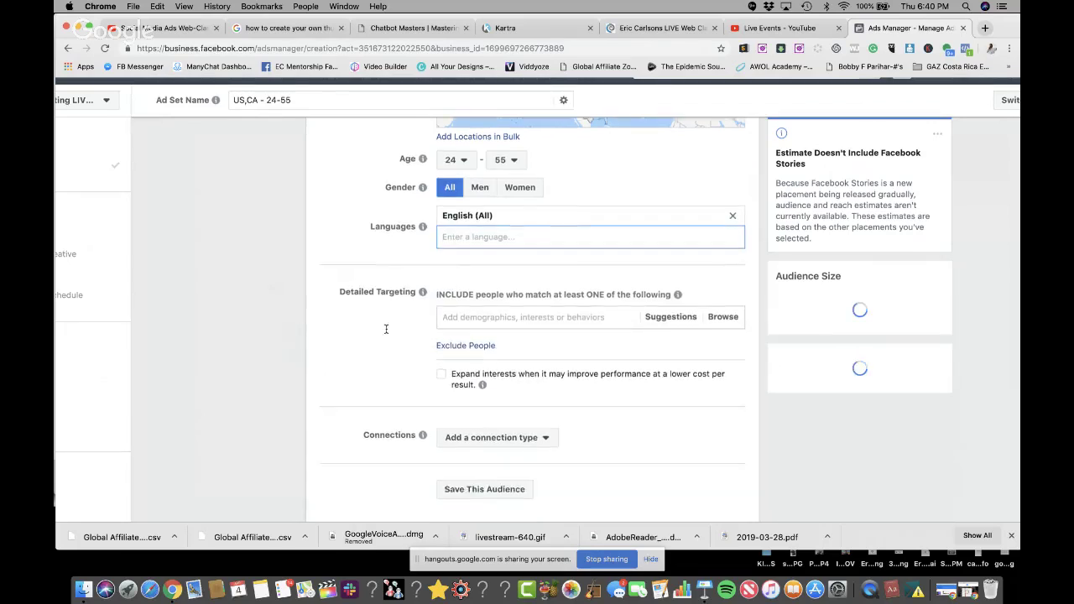
pyautogui.scroll(-2, 386, 329)
pyautogui.click(498, 242)
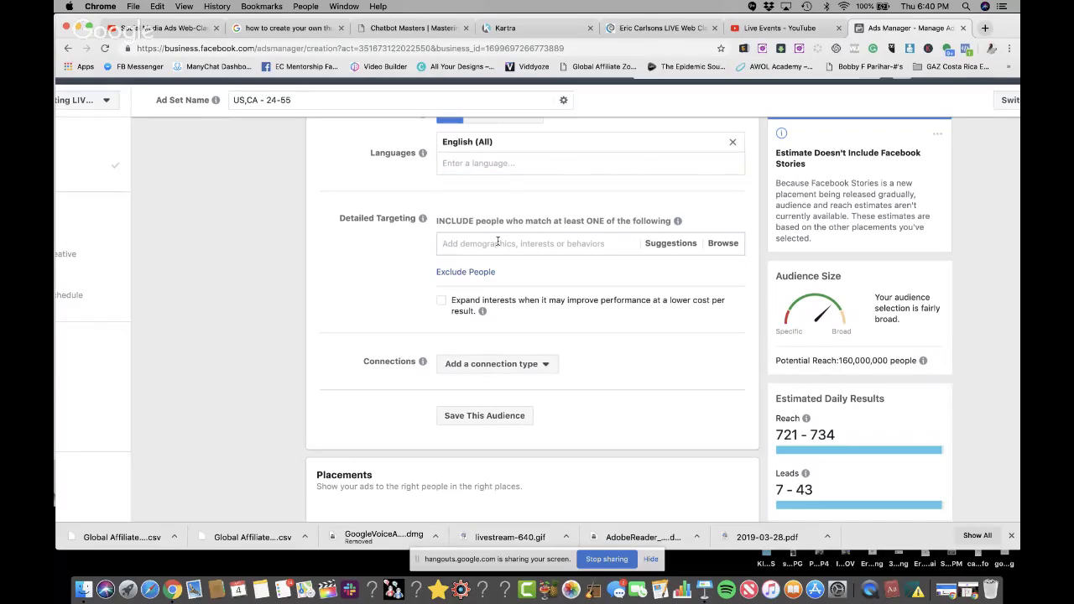
pyautogui.write('dog toy')
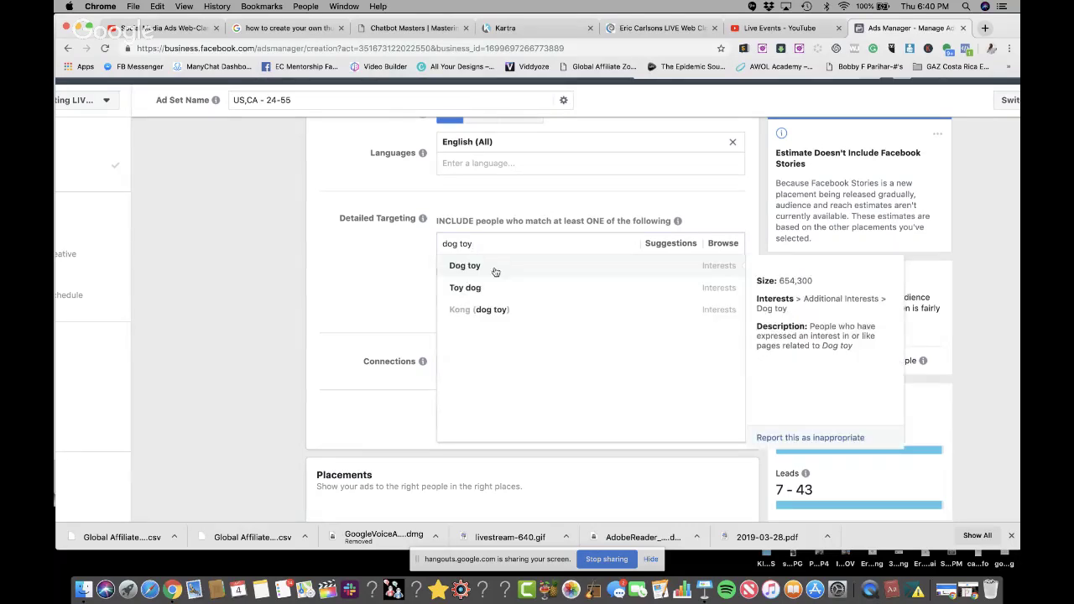
pyautogui.click(495, 266)
pyautogui.write('dogs')
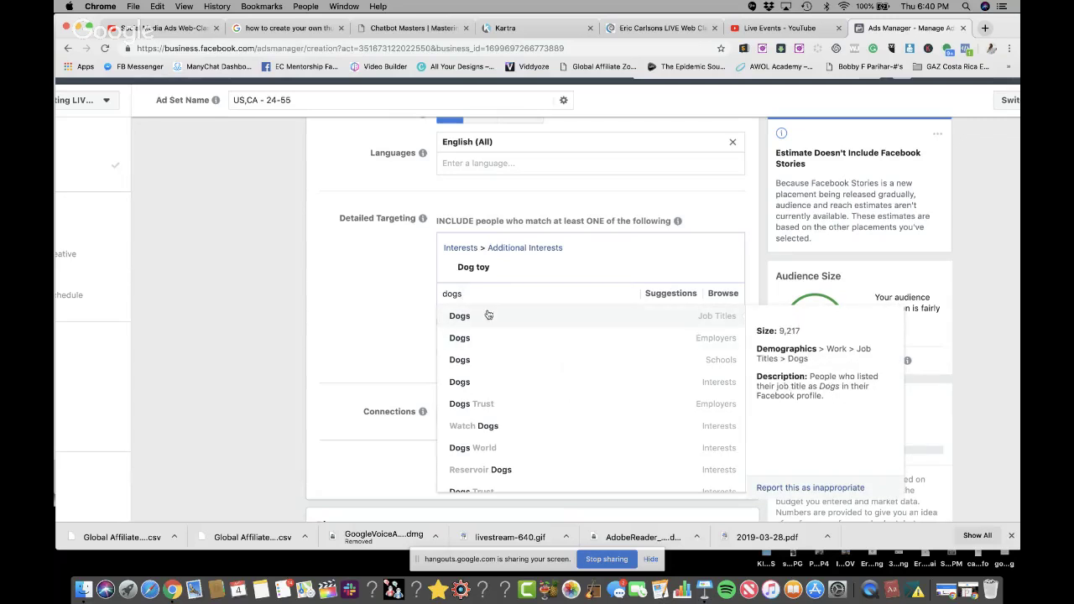
pyautogui.click(490, 386)
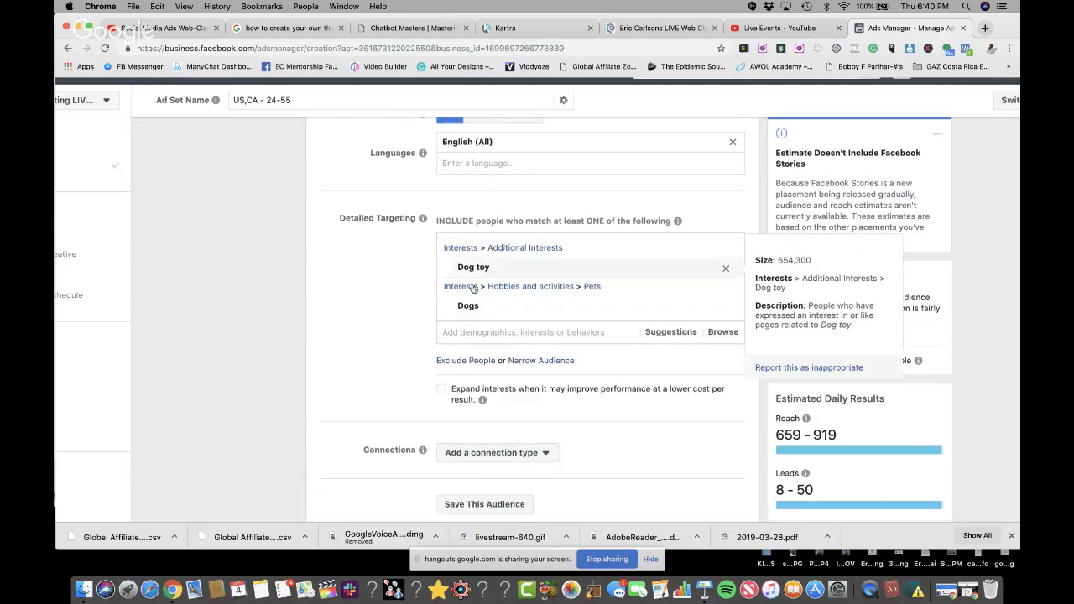
# Examine the audience's potential reach and estimated daily results, along with the placement and budget settings.
pyautogui.scroll(5, 476, 313)
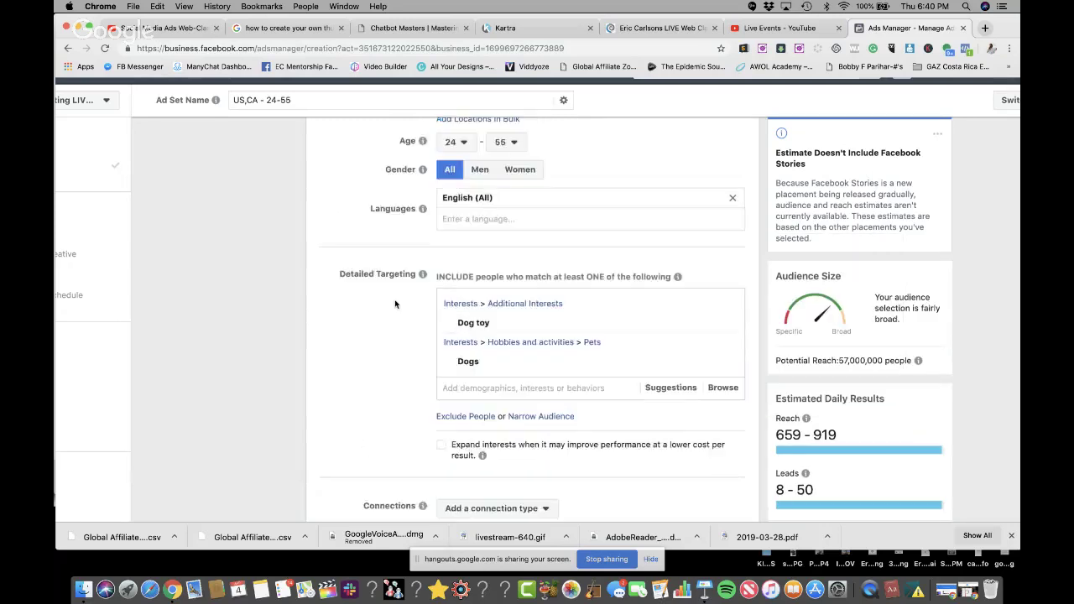
pyautogui.scroll(-1, 799, 208)
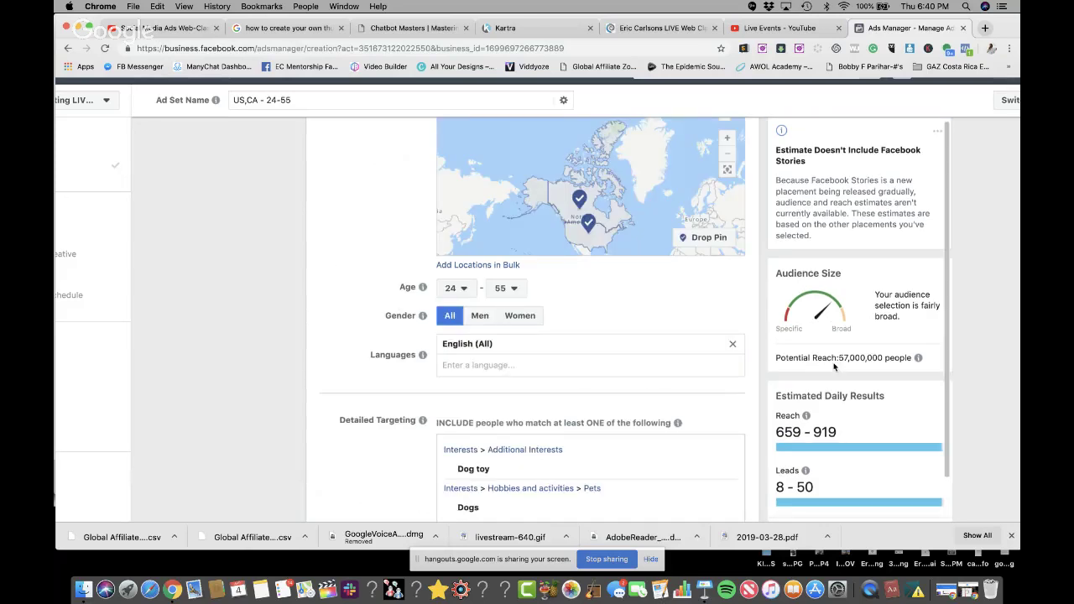
pyautogui.moveTo(838, 359); pyautogui.dragTo(911, 359)
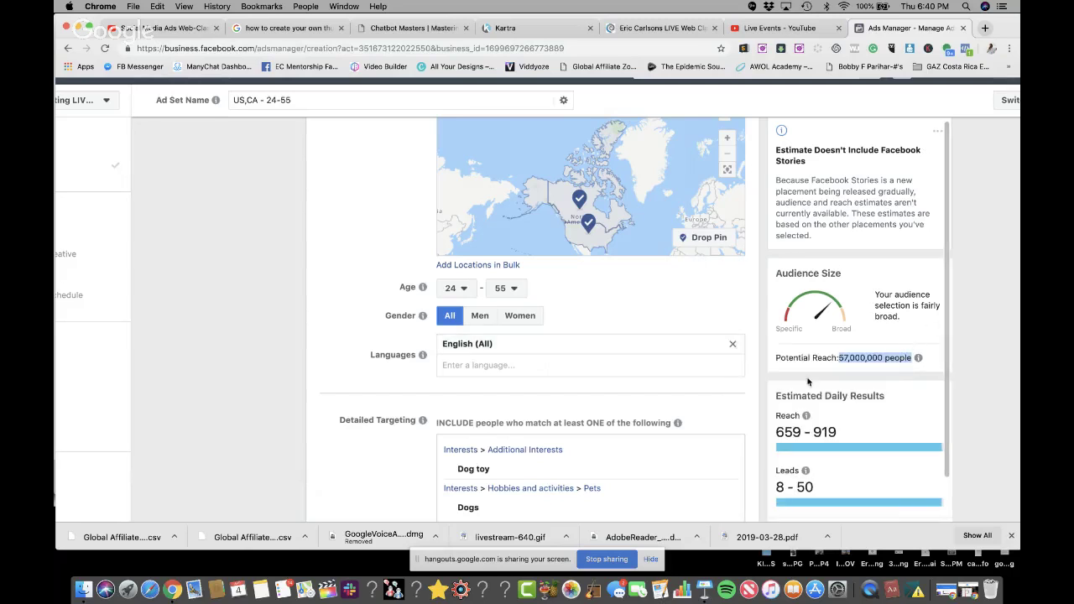
pyautogui.scroll(-2, 809, 382)
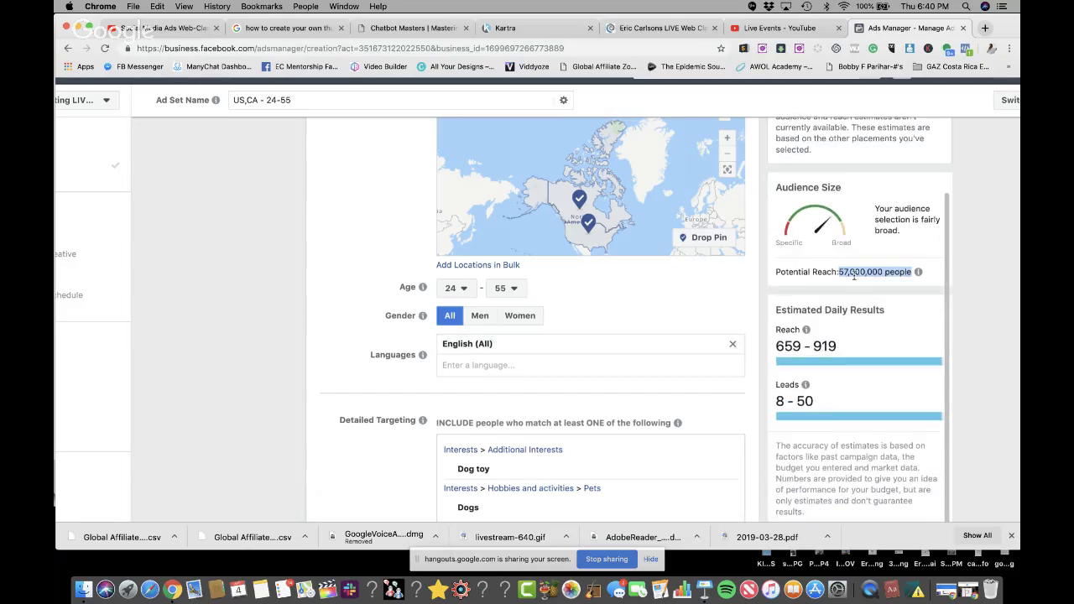
pyautogui.click(220, 350)
pyautogui.scroll(-8, 251, 344)
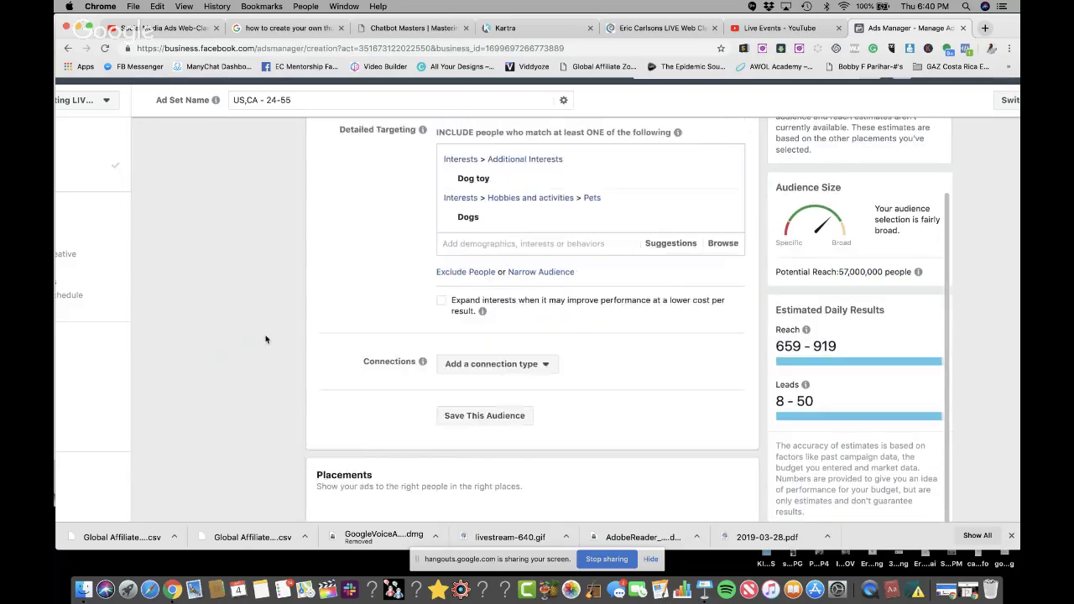
pyautogui.scroll(-1, 265, 339)
pyautogui.scroll(-4, 377, 279)
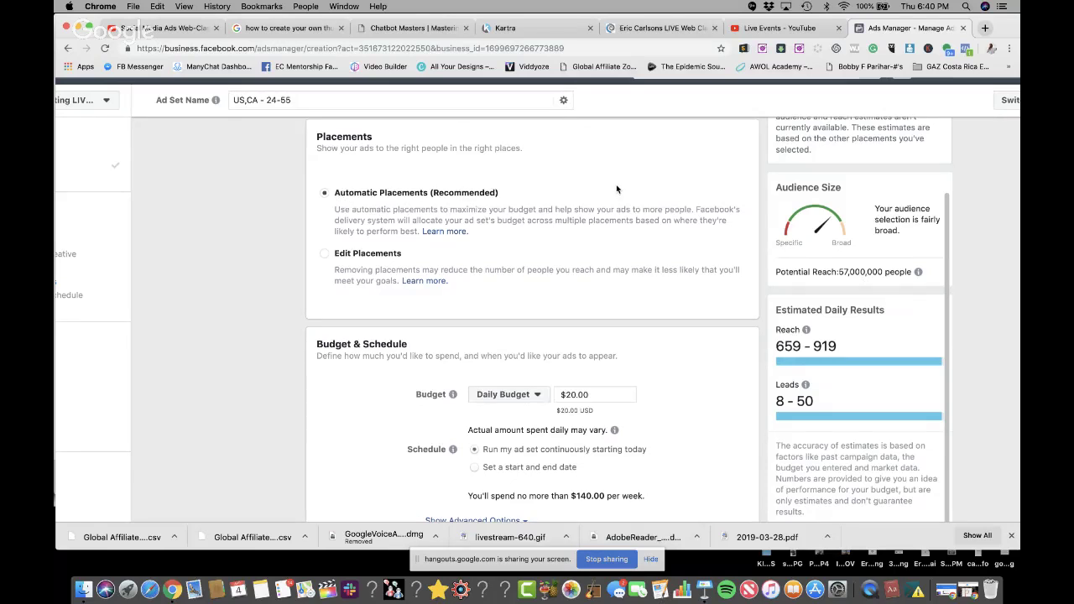
pyautogui.scroll(1, 616, 184)
pyautogui.moveTo(839, 277); pyautogui.dragTo(909, 274)
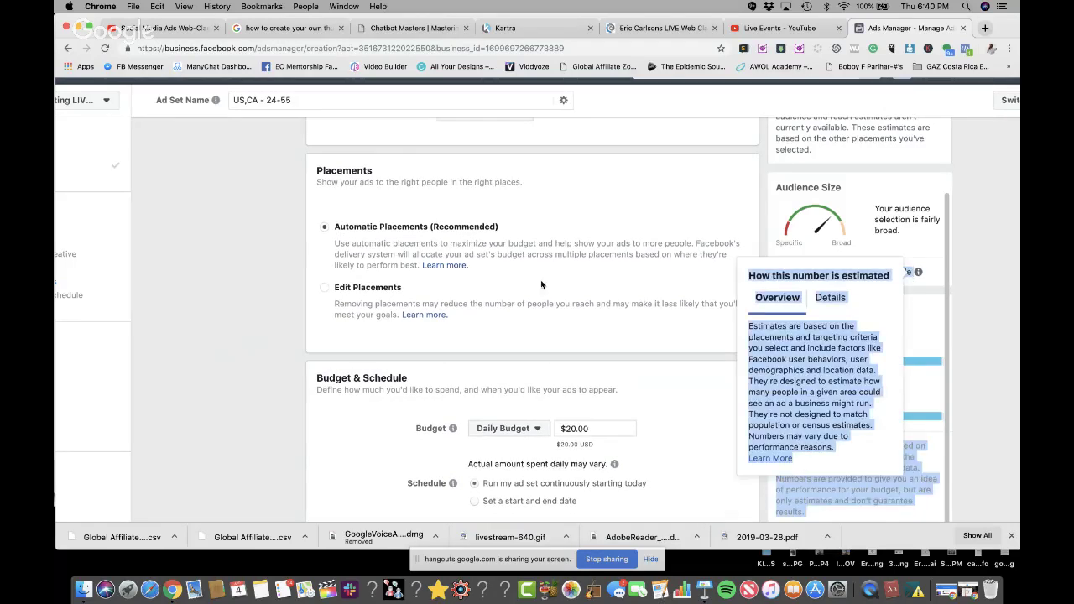
pyautogui.click(261, 306)
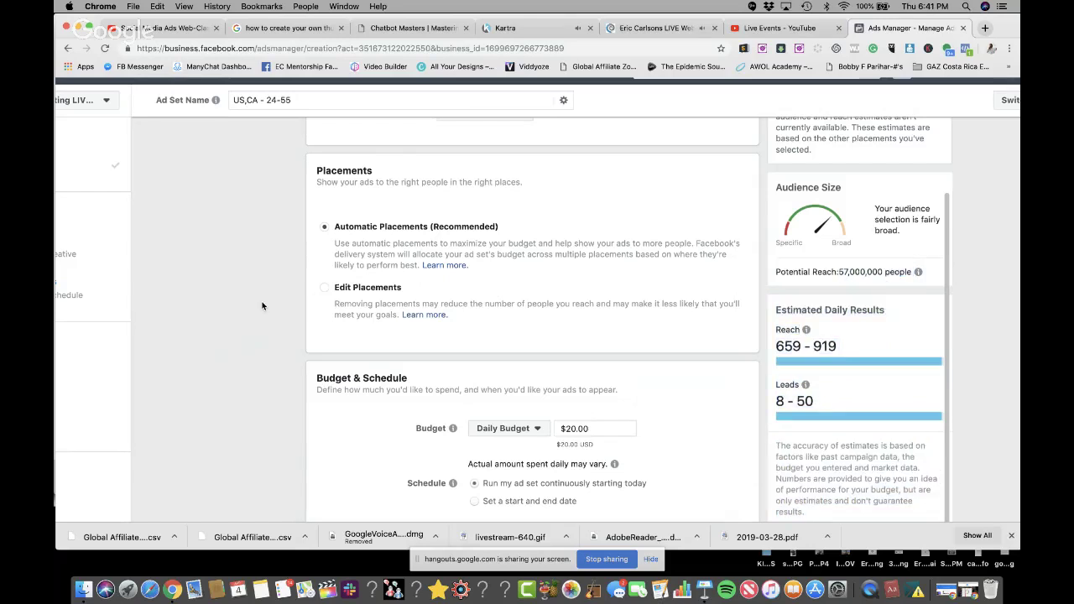
# Continue from the ad set to the ad setup and choose Single Image or Video as the format.
pyautogui.scroll(-3, 272, 344)
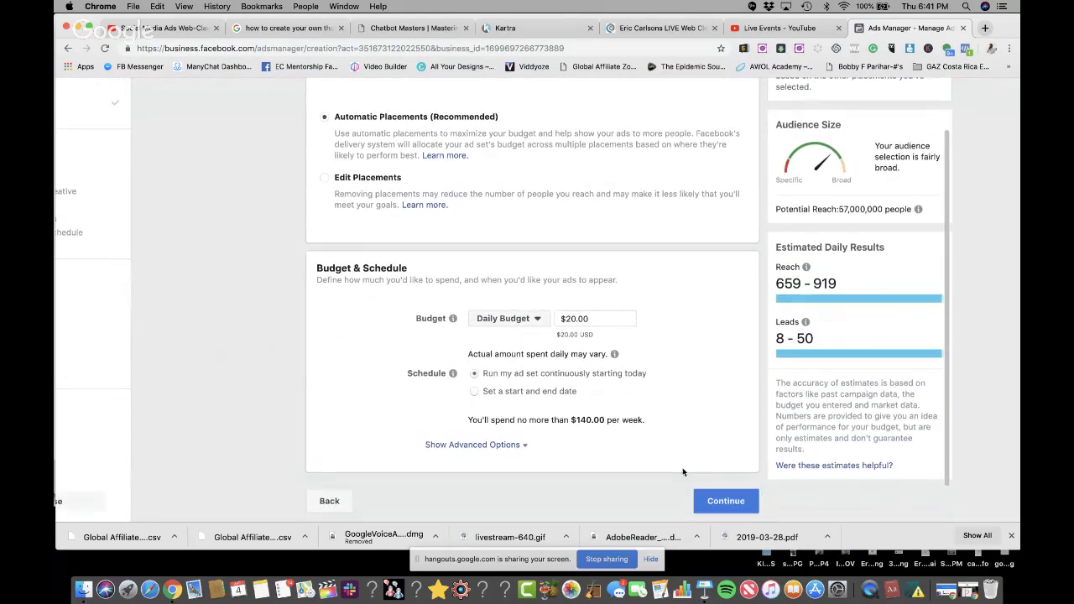
pyautogui.click(725, 500)
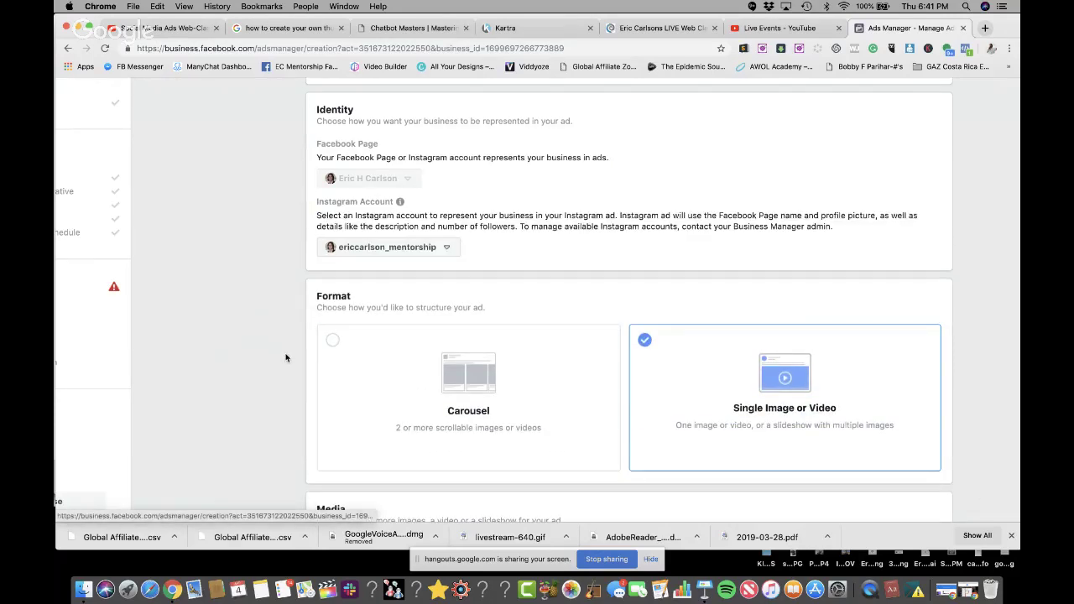
pyautogui.scroll(-4, 853, 163)
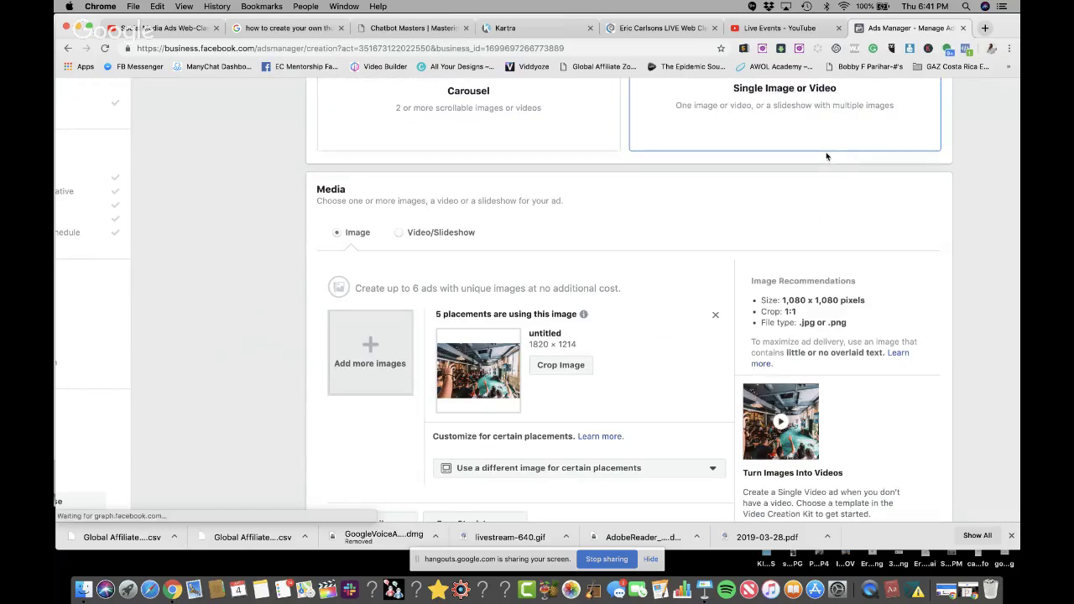
pyautogui.scroll(-3, 826, 157)
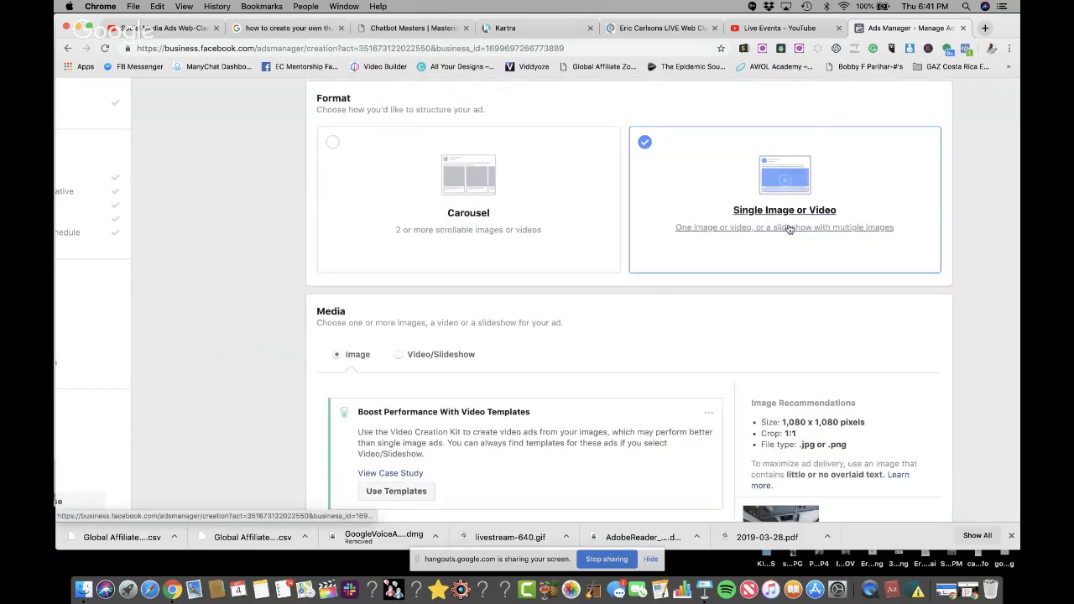
pyautogui.click(787, 188)
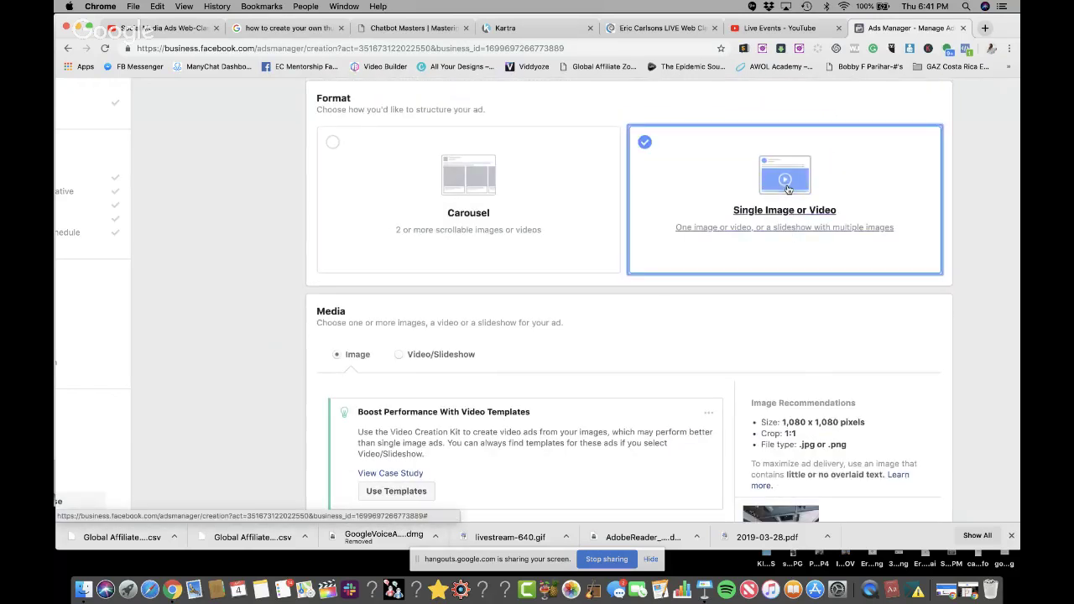
# Check the chat on the live web class page, and return to the ad's Media section in Ads Manager.
pyautogui.click(630, 27)
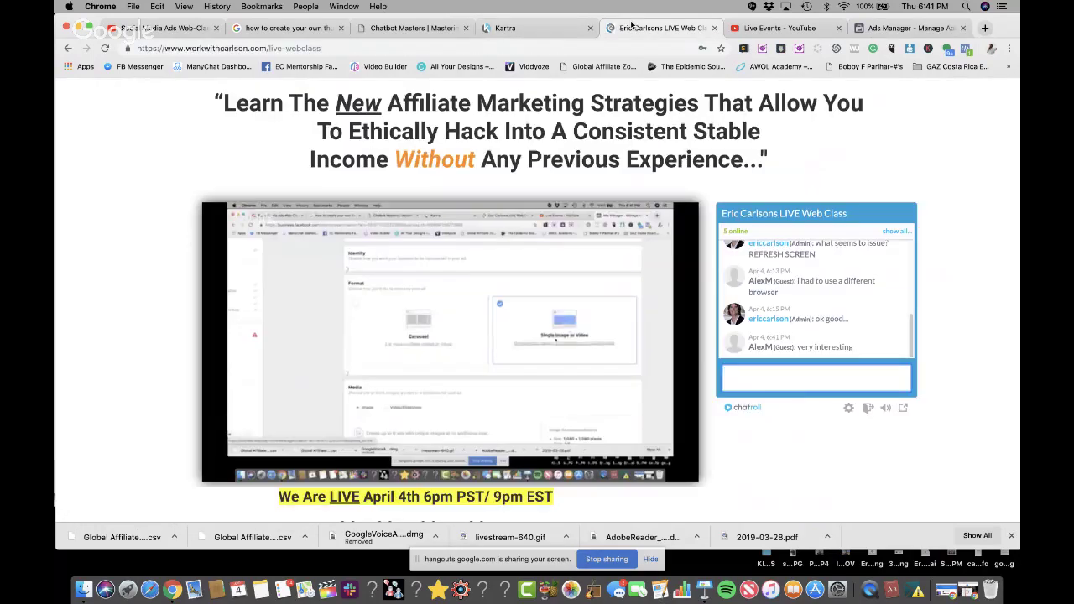
pyautogui.scroll(-1, 765, 266)
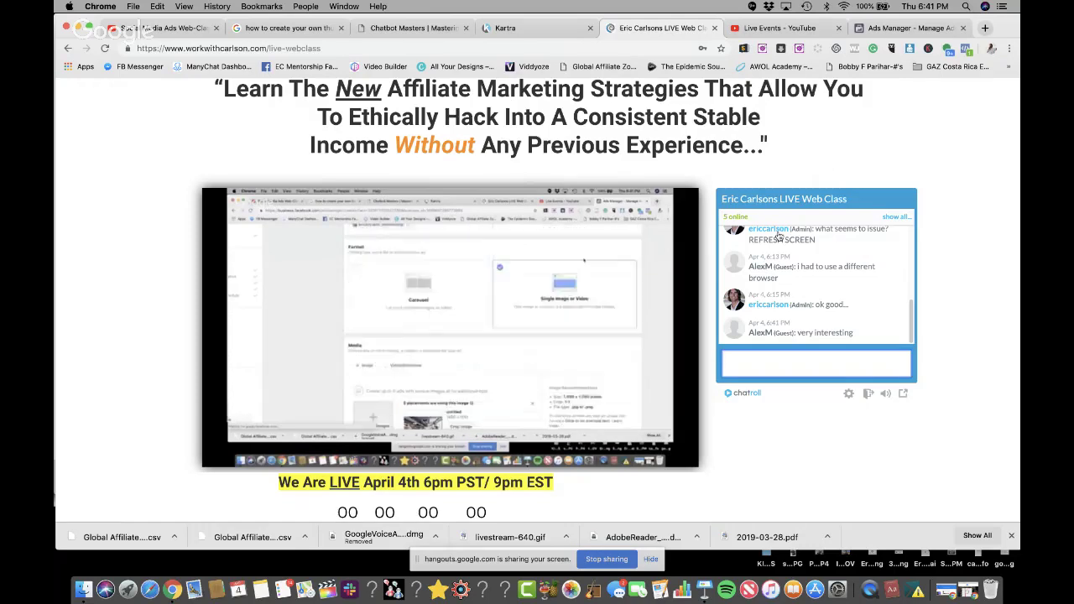
pyautogui.click(890, 28)
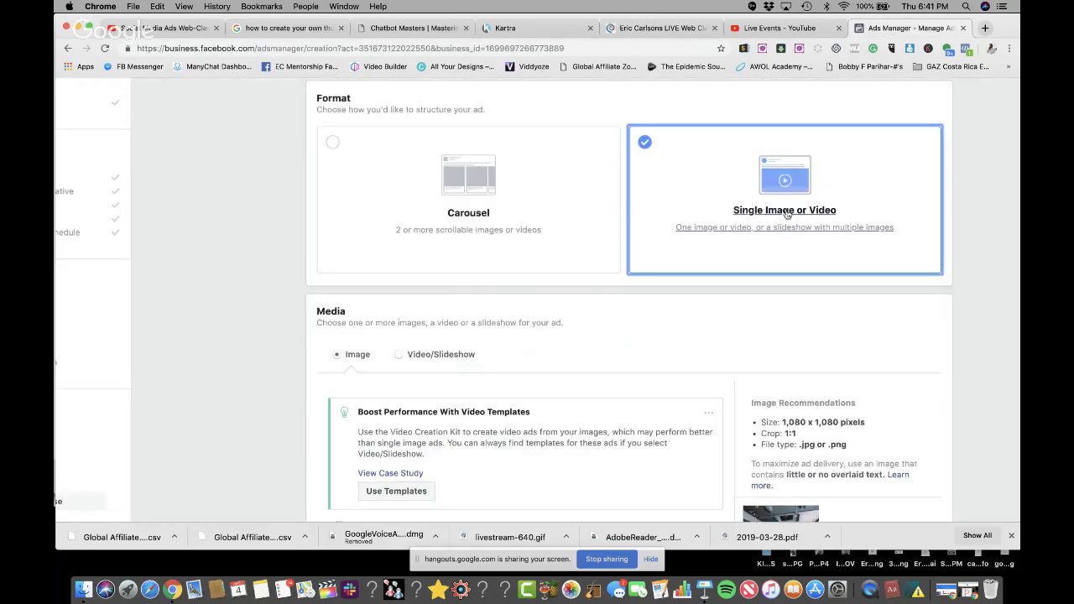
pyautogui.scroll(-5, 289, 317)
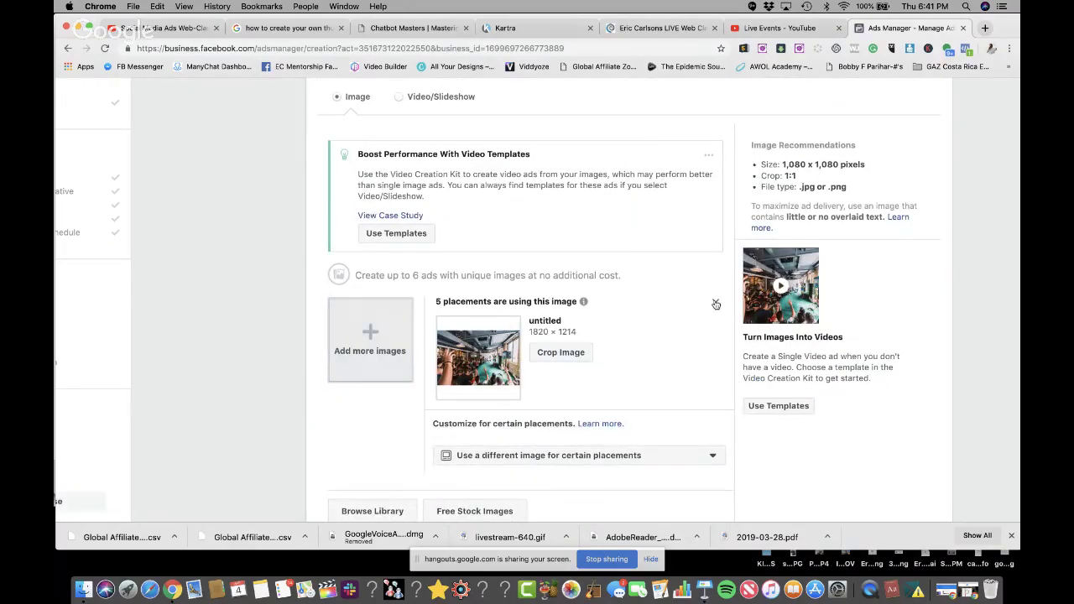
# Replace the ad's current image with pug-toy.jpeg uploaded from the Desktop folder.
pyautogui.click(716, 302)
pyautogui.click(370, 340)
pyautogui.scroll(-8, 532, 170)
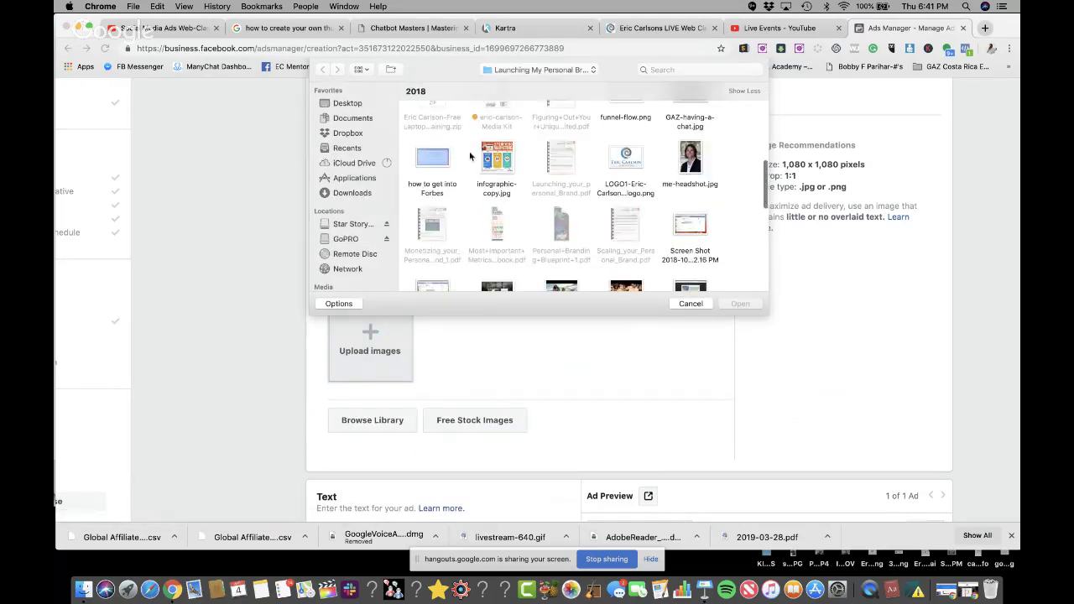
pyautogui.click(347, 102)
pyautogui.scroll(-5, 486, 197)
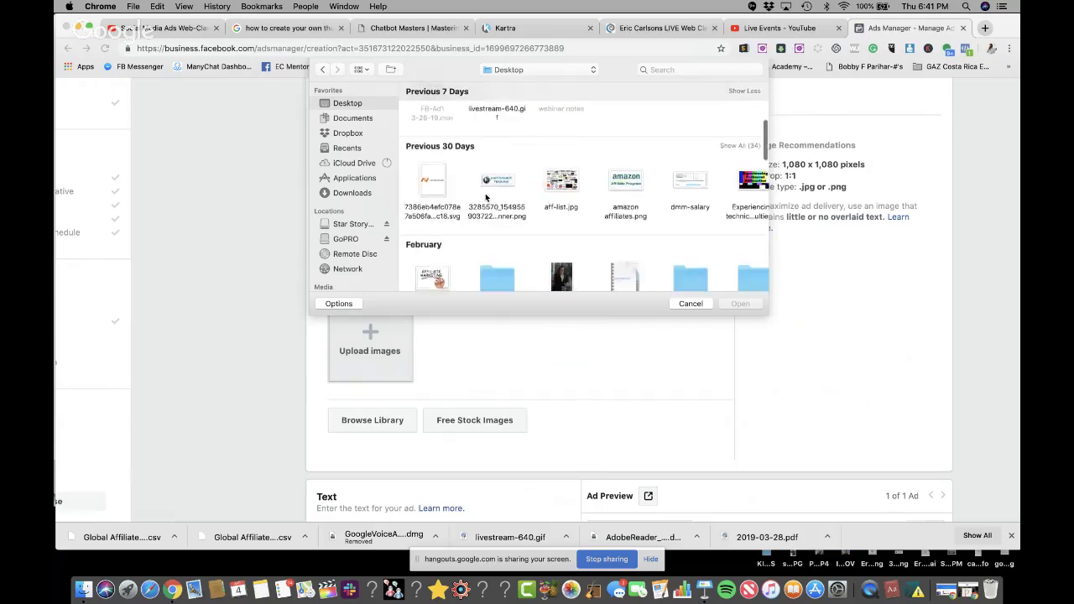
pyautogui.scroll(2, 485, 197)
pyautogui.hscroll(10, 486, 197)
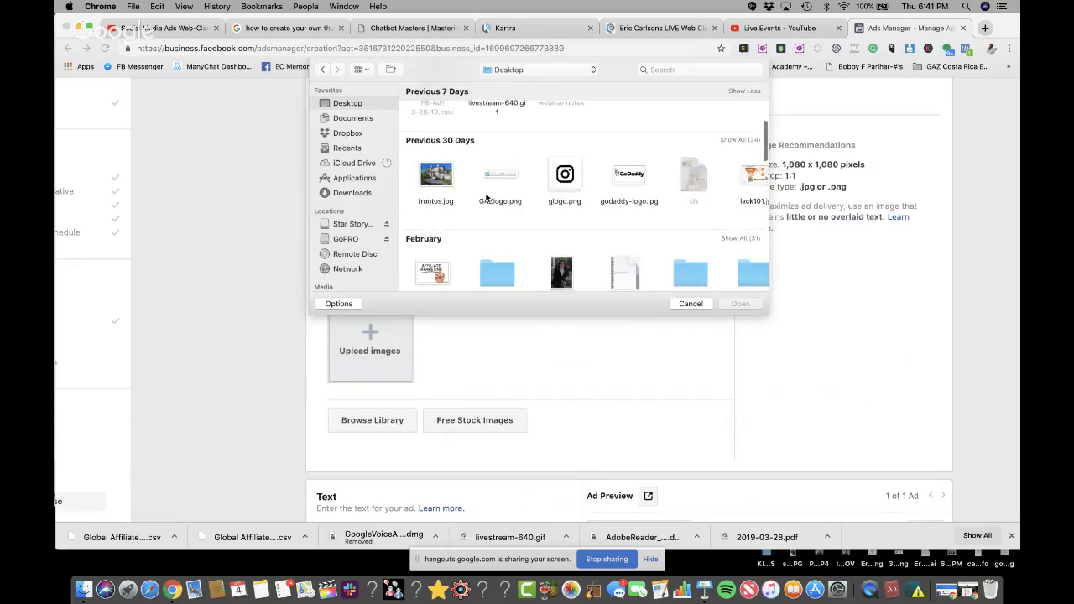
pyautogui.hscroll(8, 487, 197)
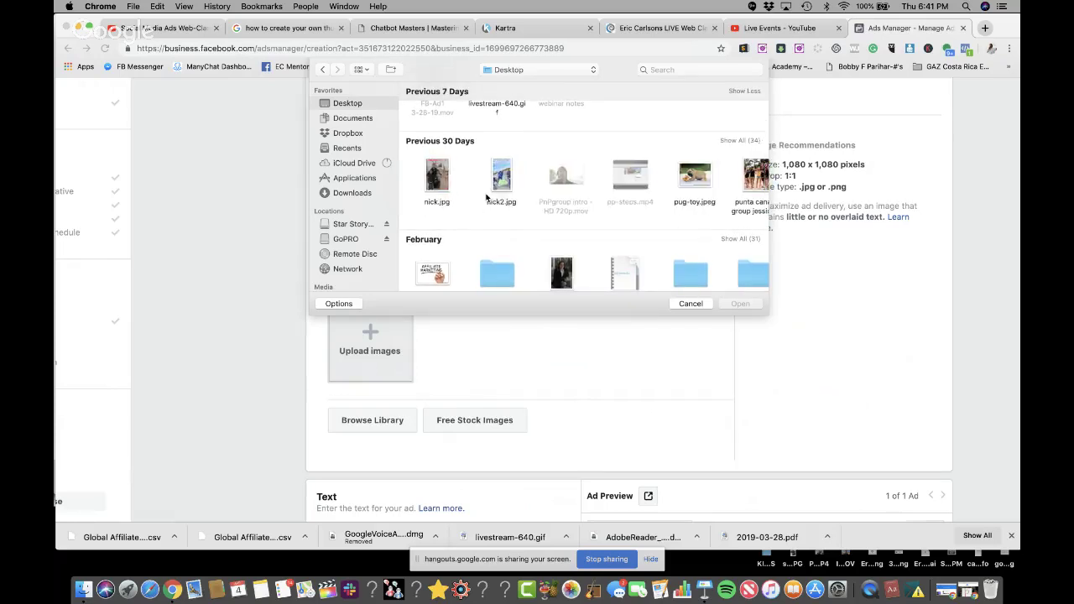
pyautogui.click(581, 180)
pyautogui.click(750, 304)
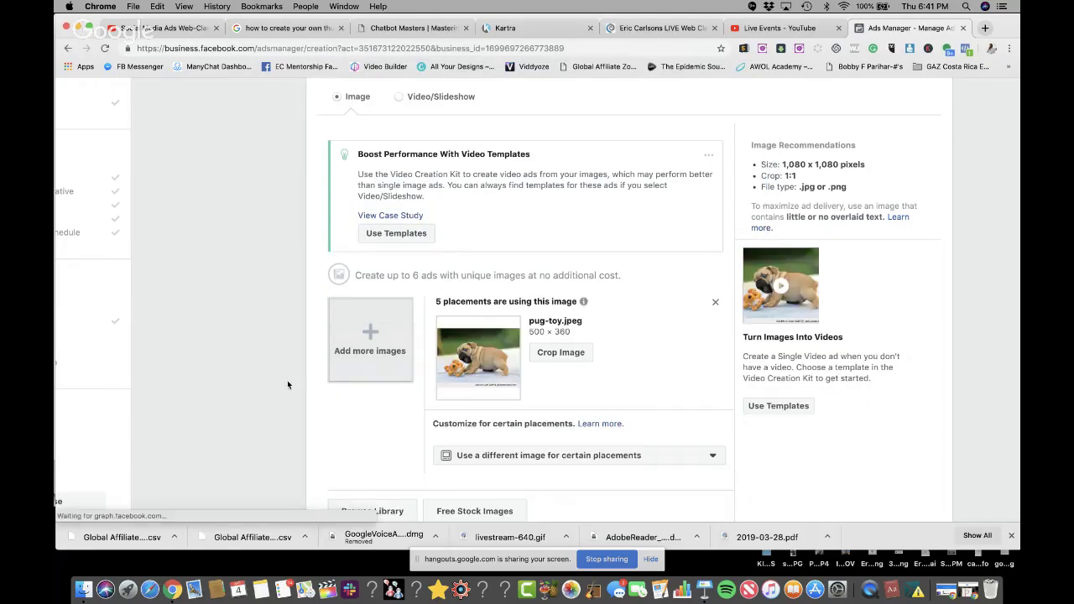
# Enter "Best Toys of 2019" as the ad's main text.
pyautogui.scroll(-3, 298, 416)
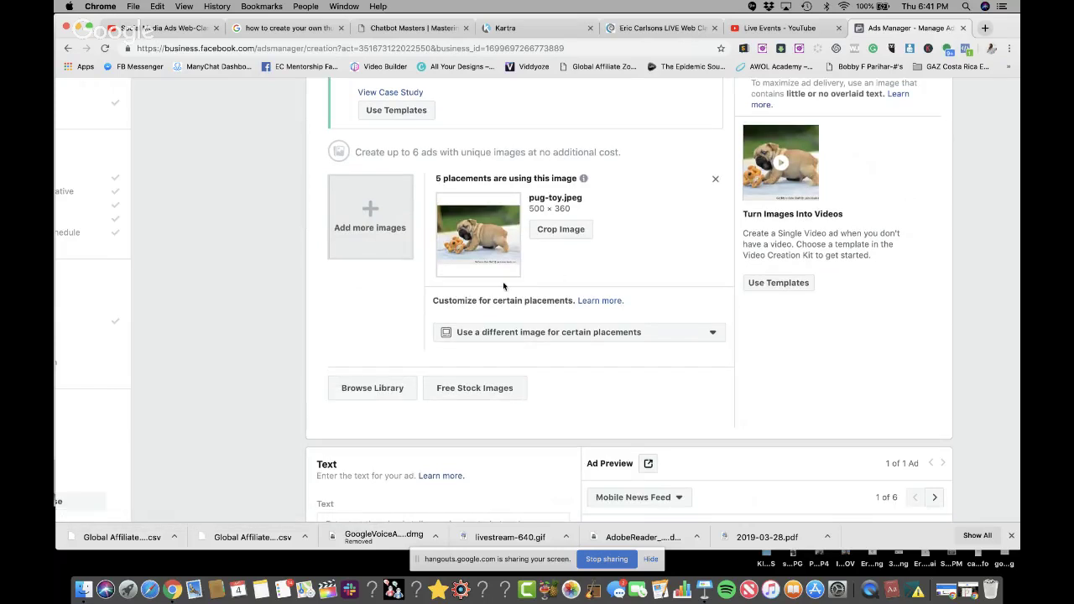
pyautogui.scroll(-5, 503, 287)
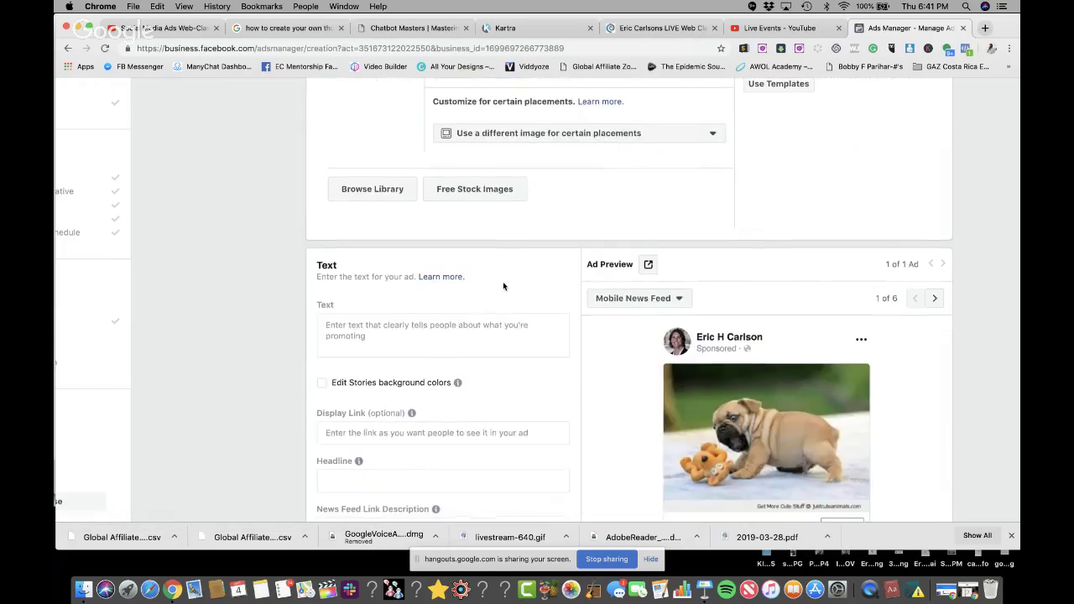
pyautogui.click(425, 329)
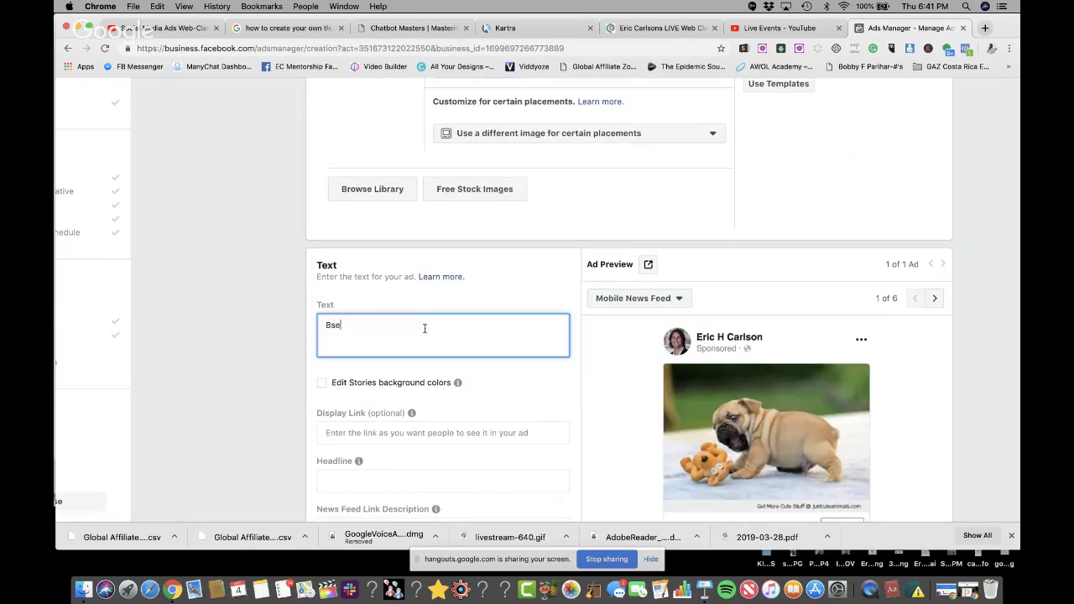
pyautogui.write('Best Toyus')
pyautogui.press('BackSpace')
pyautogui.press('BackSpace')
pyautogui.write('s')
pyautogui.click(311, 351)
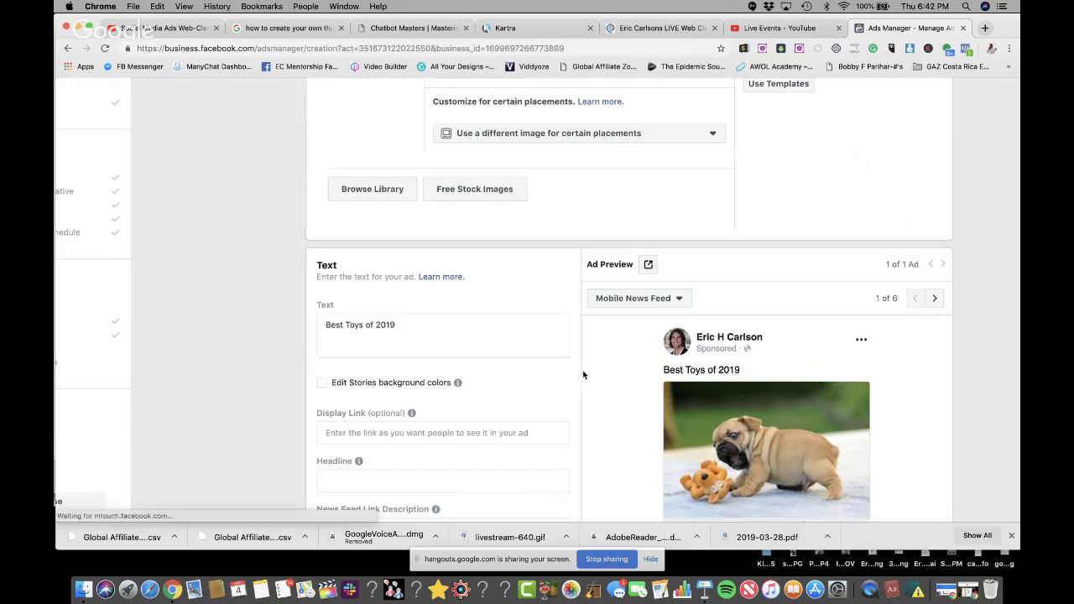
# Extend the ad's main text to read "Best Toys of 2019... Must See!".
pyautogui.click(418, 328)
pyautogui.write('... MN')
pyautogui.write('UST SEE')
pyautogui.press('BackSpace')
pyautogui.press('BackSpace')
pyautogui.press('BackSpace')
pyautogui.press('BackSpace')
pyautogui.press('BackSpace')
pyautogui.press('BackSpace')
pyautogui.press('BackSpace')
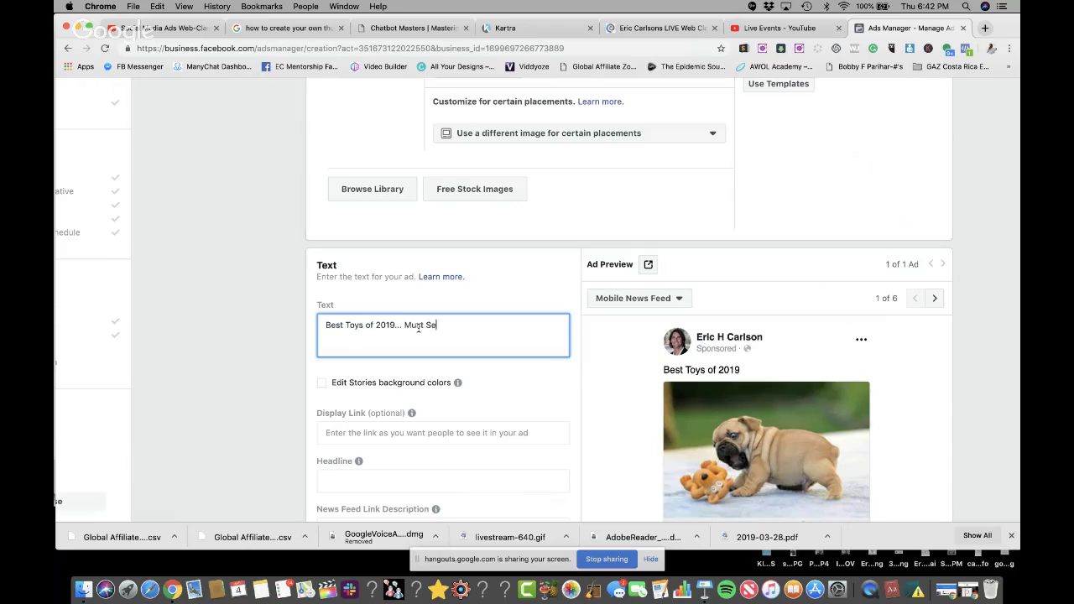
pyautogui.click(246, 364)
pyautogui.scroll(-3, 245, 365)
pyautogui.scroll(-1, 670, 274)
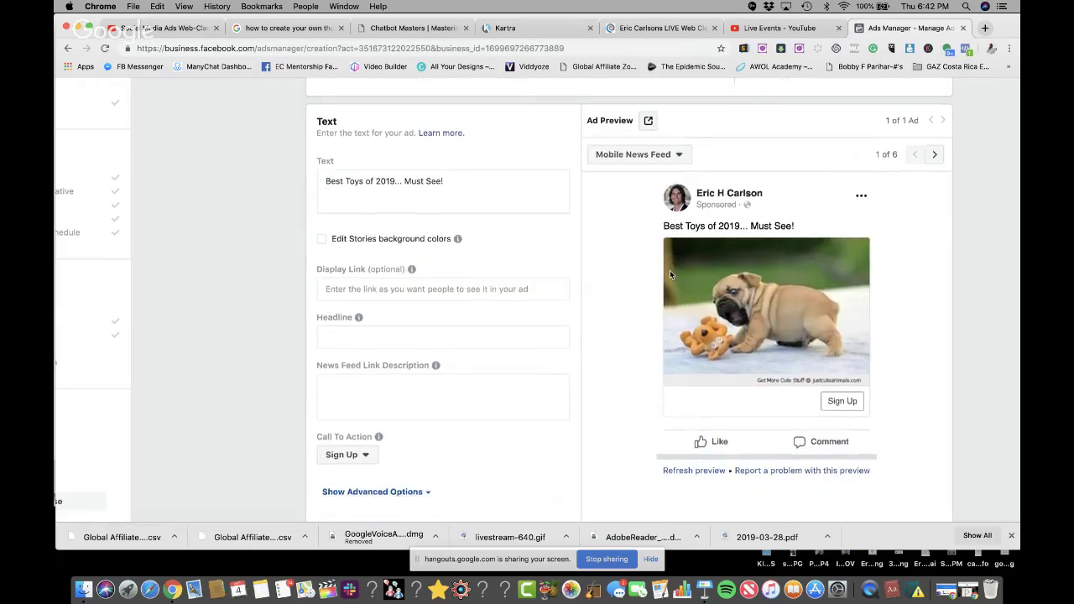
pyautogui.scroll(-1, 670, 274)
pyautogui.click(391, 255)
pyautogui.write('www.')
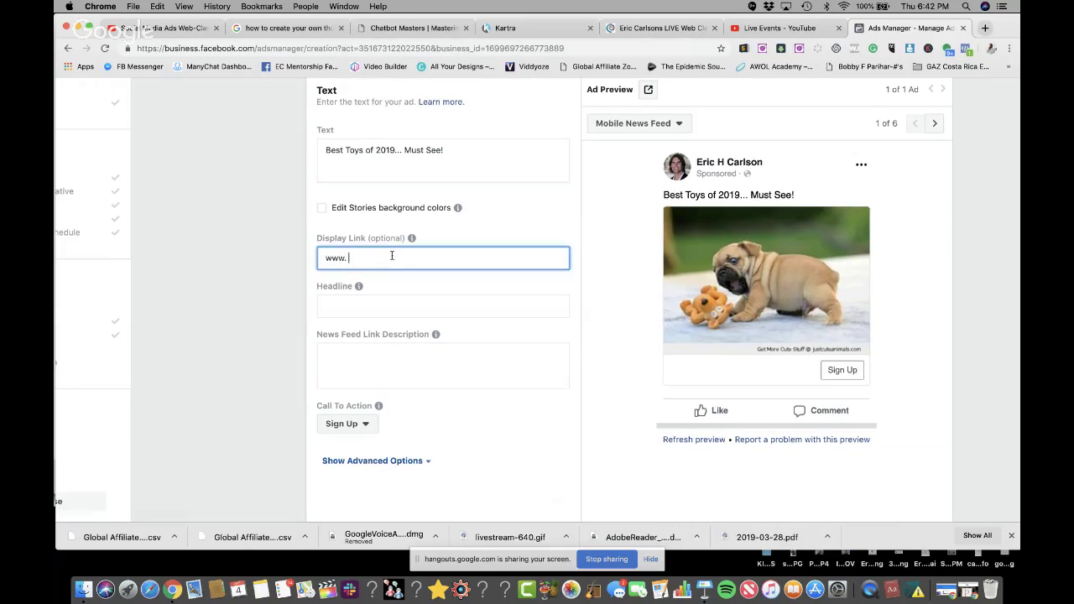
pyautogui.write('hot')
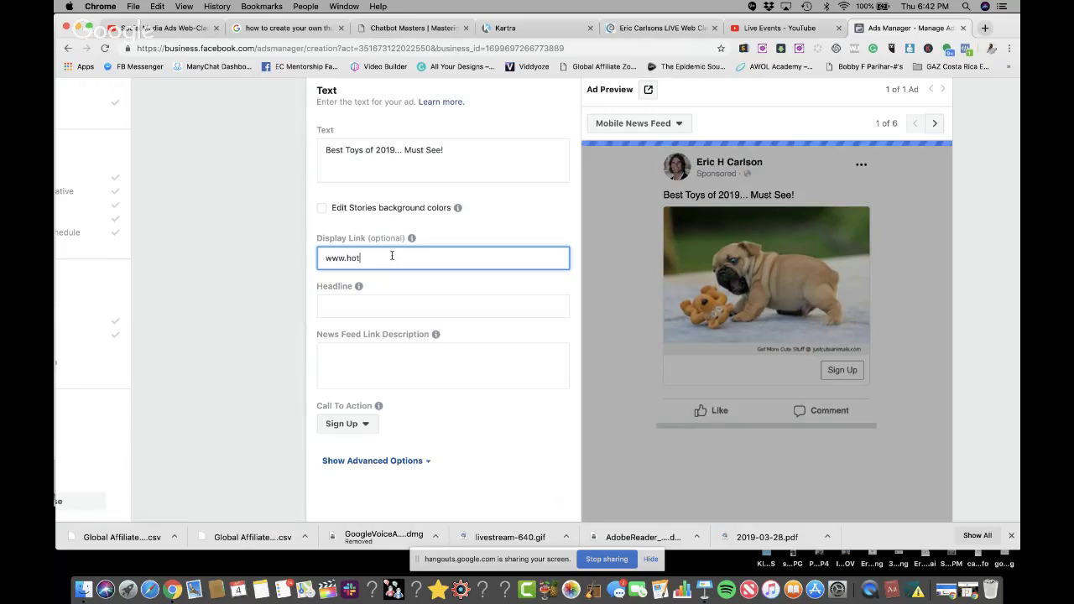
pyautogui.write('dogtoys')
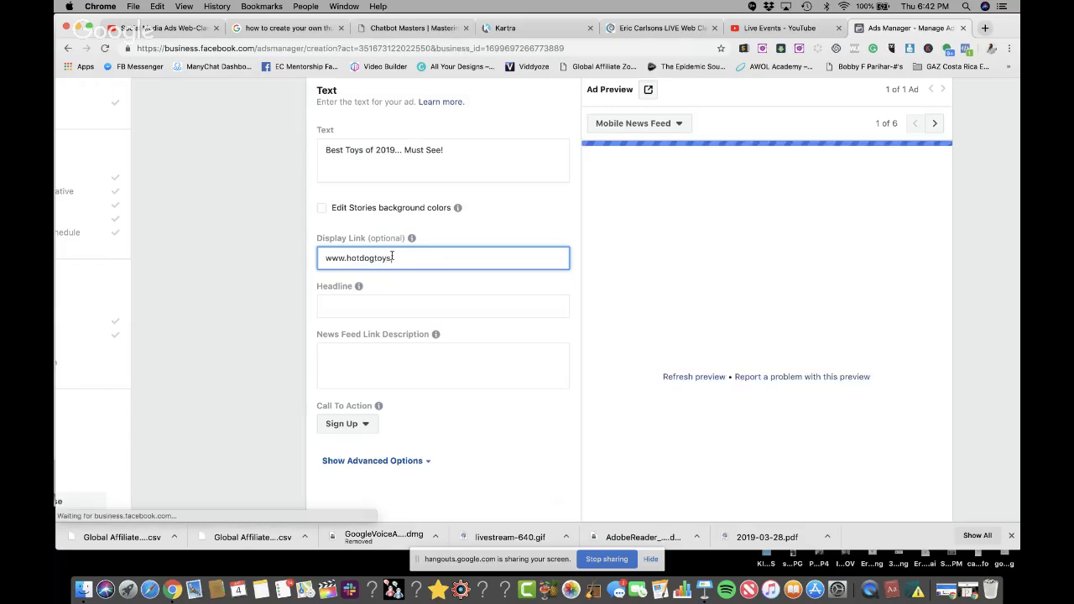
pyautogui.write('2019.com')
pyautogui.click(223, 321)
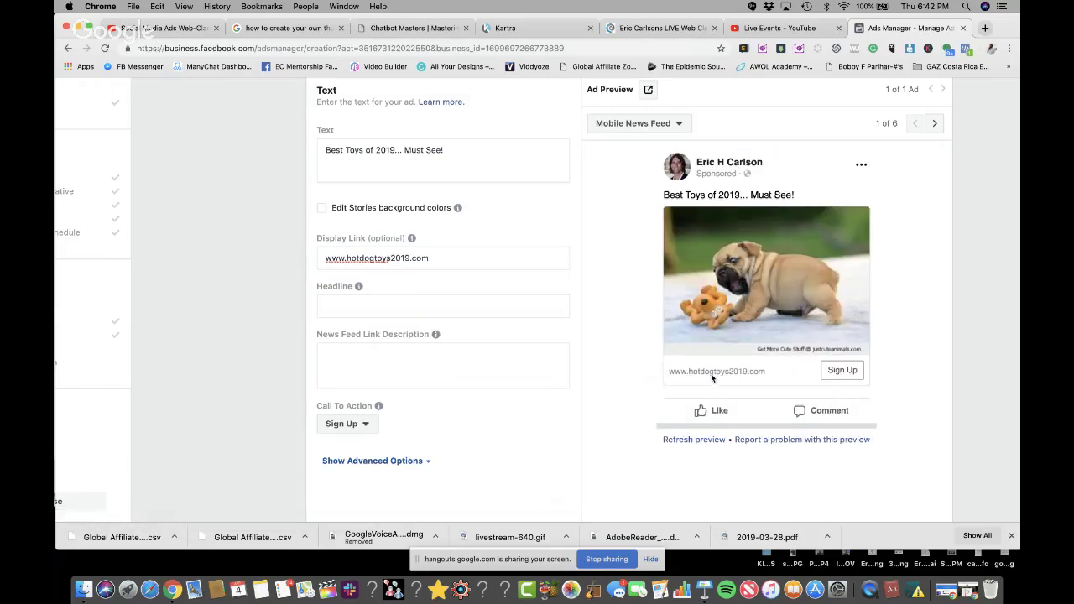
# Enter the headline "This dog toy will have dog going crazy!" for the ad.
pyautogui.scroll(-2, 241, 319)
pyautogui.click(356, 220)
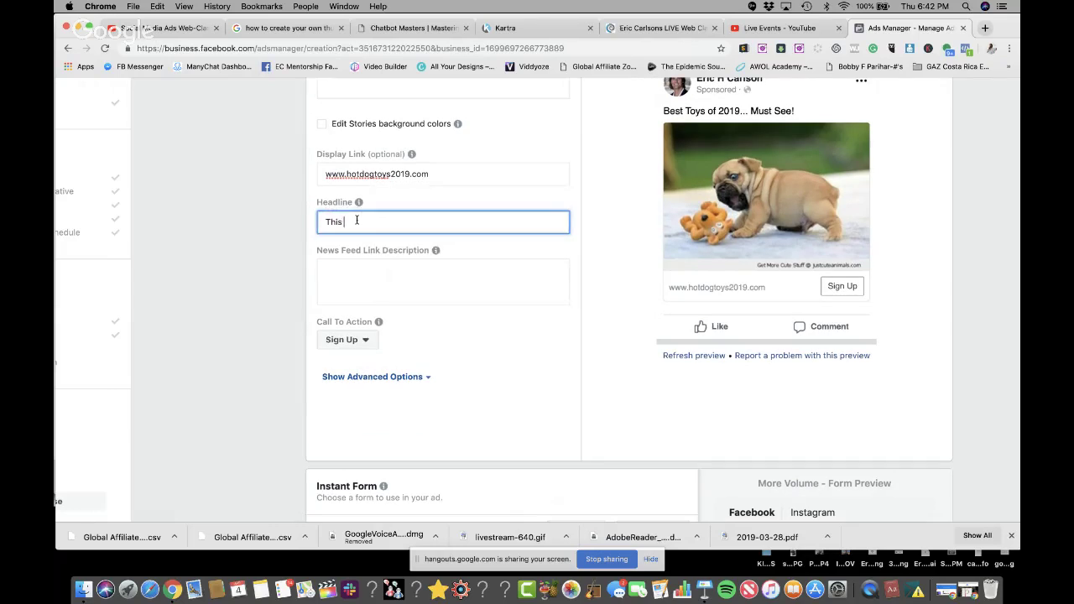
pyautogui.write('This dog toy')
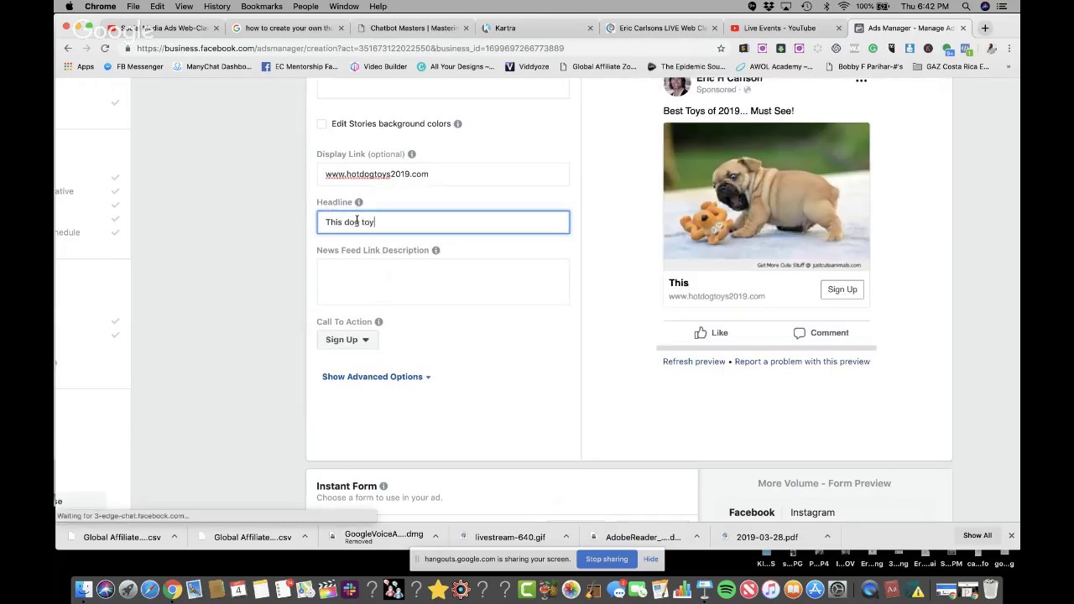
pyautogui.write(' will have dog going crazy!')
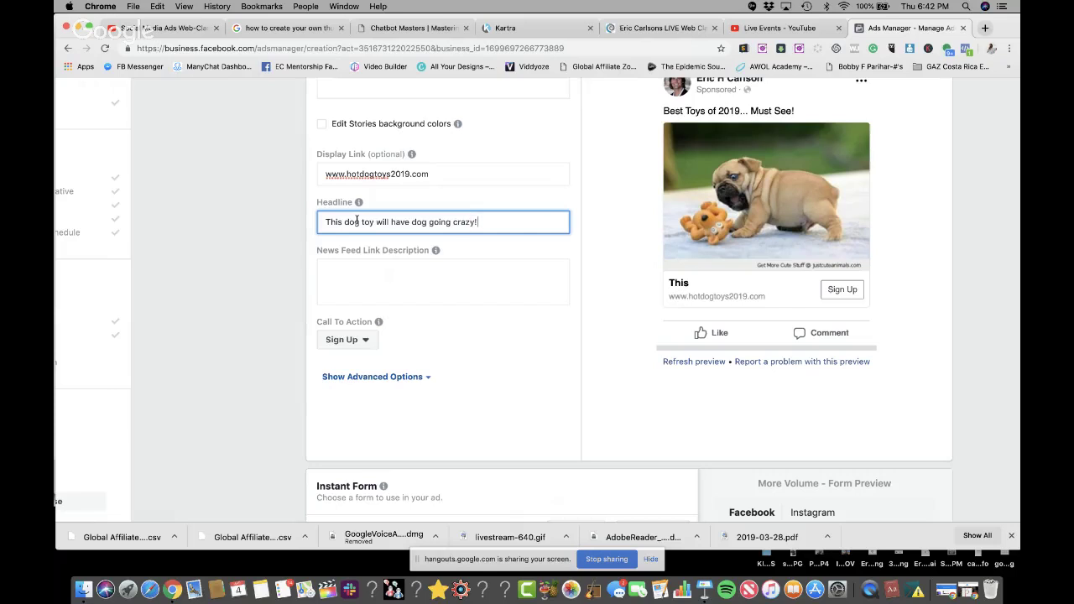
pyautogui.click(180, 269)
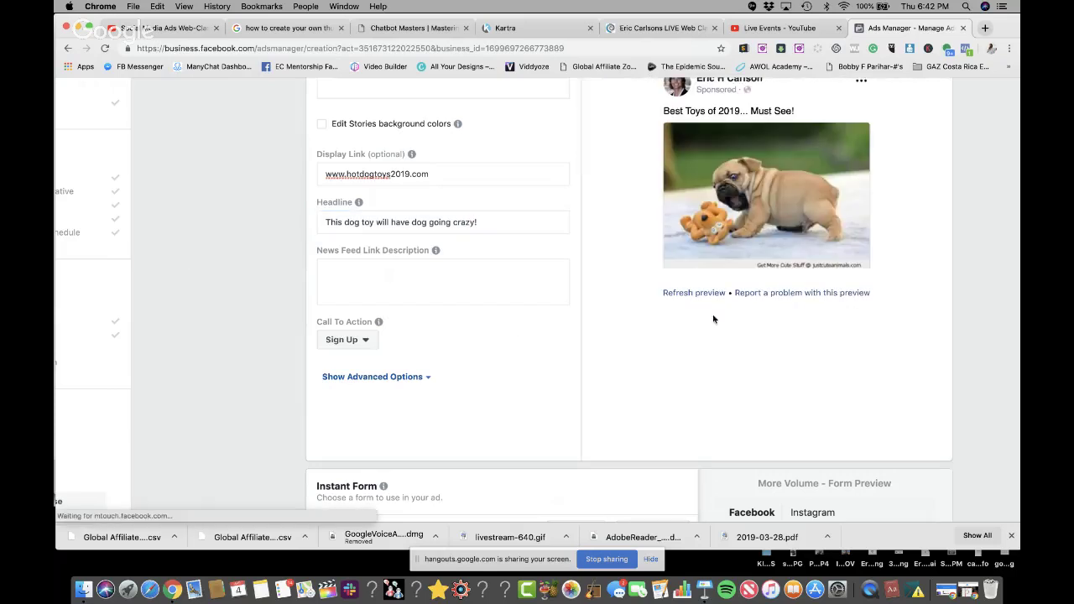
# Enter "Watch this Now!" as the News Feed link description and set the call to action to Learn More.
pyautogui.click(401, 277)
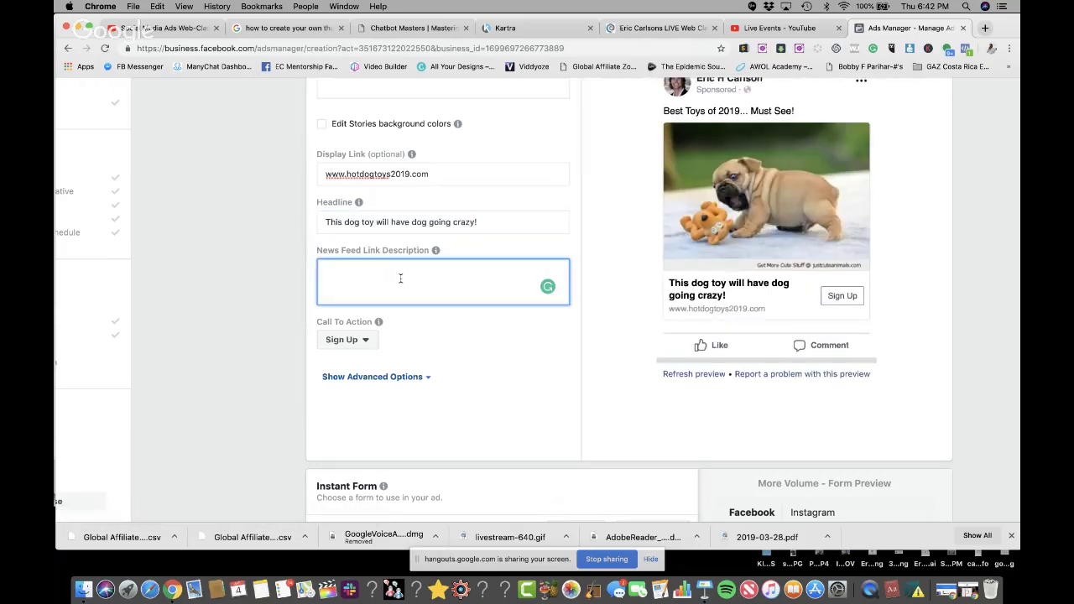
pyautogui.write('Watch this Now!')
pyautogui.click(274, 299)
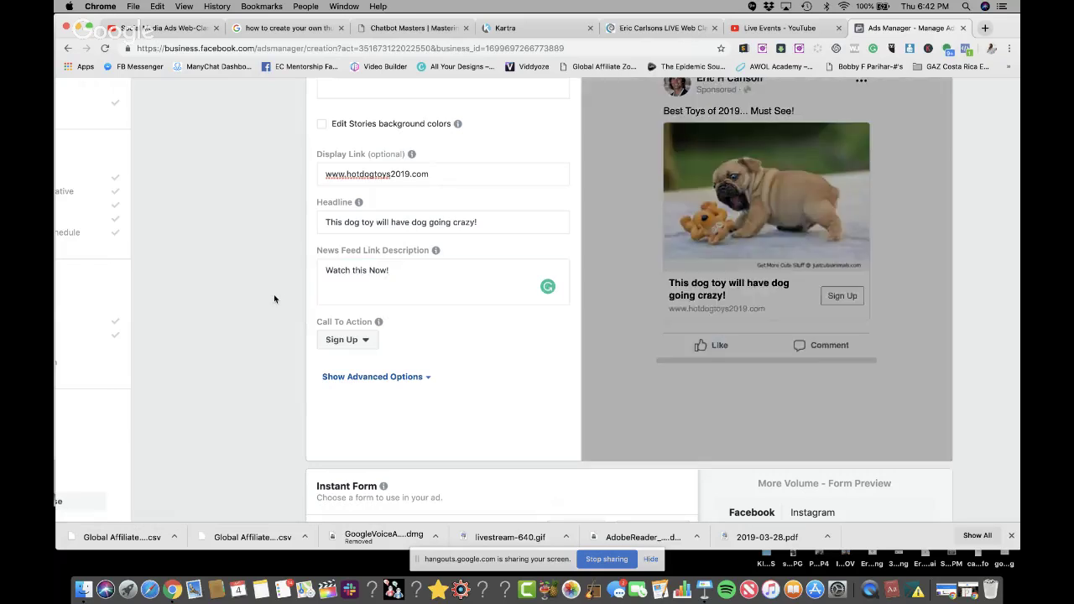
pyautogui.click(340, 340)
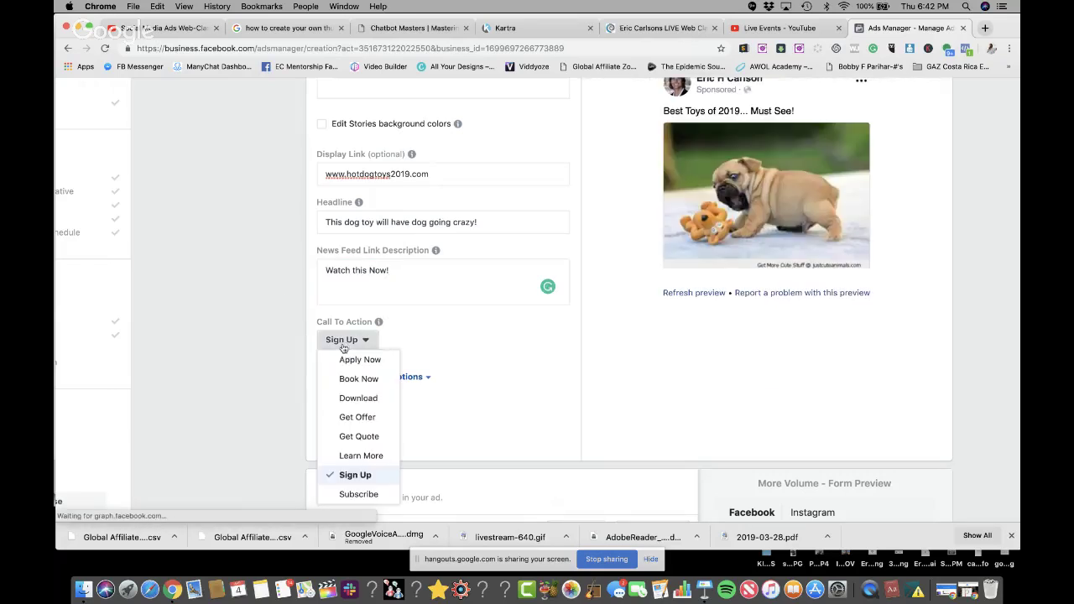
pyautogui.click(340, 456)
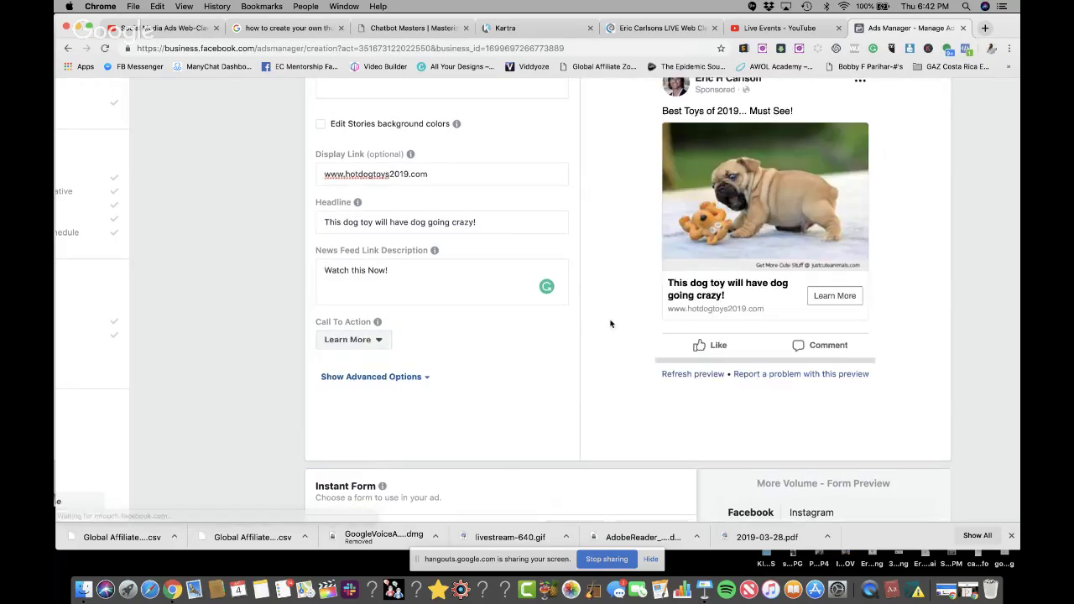
# Examine the Instant Form choices and the confirmation area, along with an enlarged view of the ad's Mobile News Feed preview.
pyautogui.scroll(2, 647, 285)
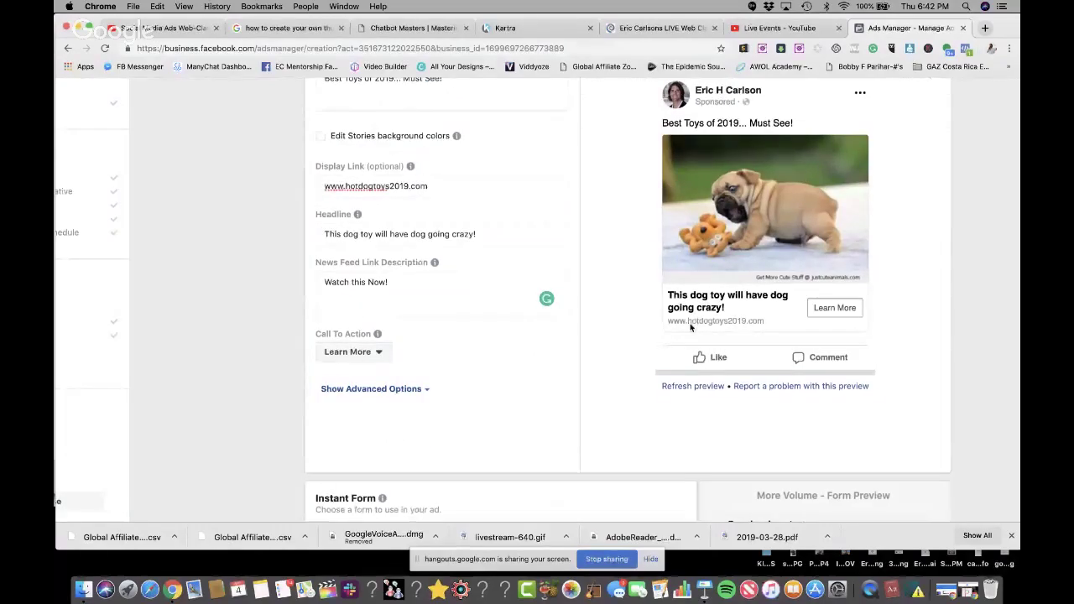
pyautogui.scroll(-5, 616, 376)
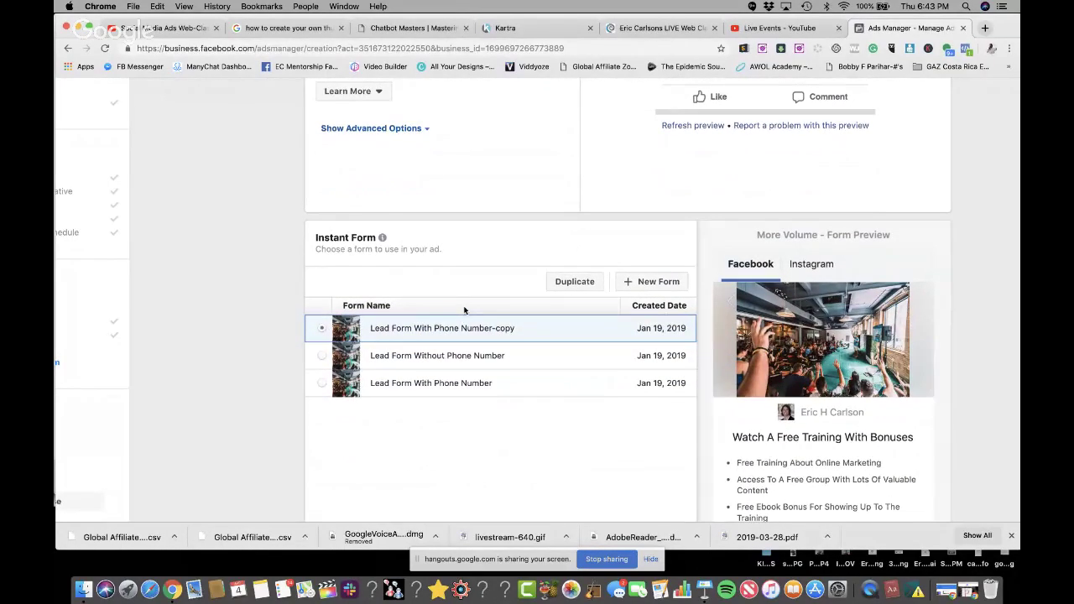
pyautogui.scroll(3, 464, 310)
pyautogui.scroll(1, 463, 306)
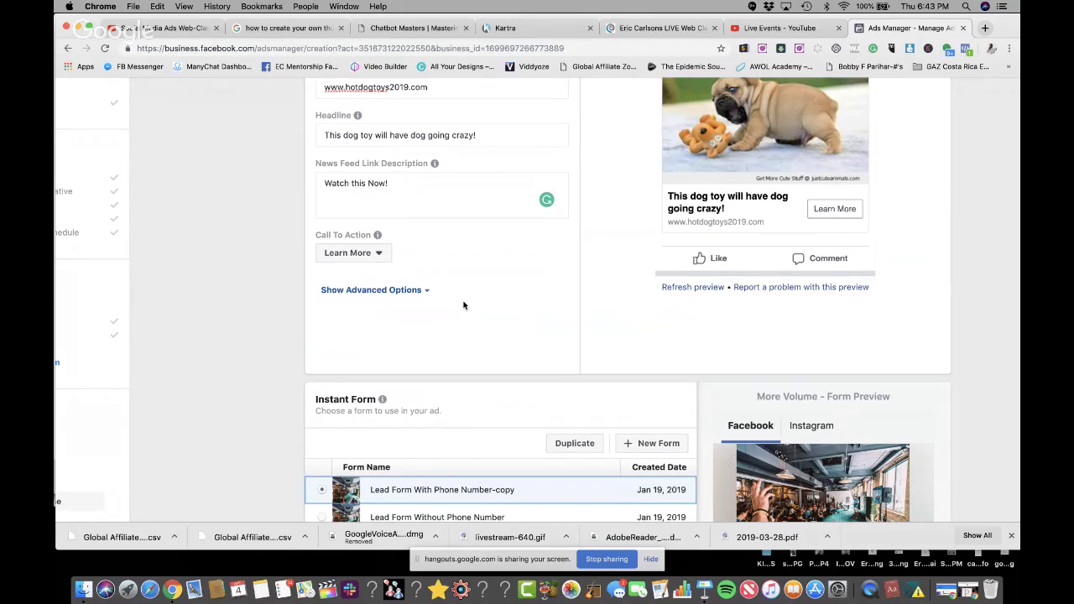
pyautogui.scroll(-8, 463, 305)
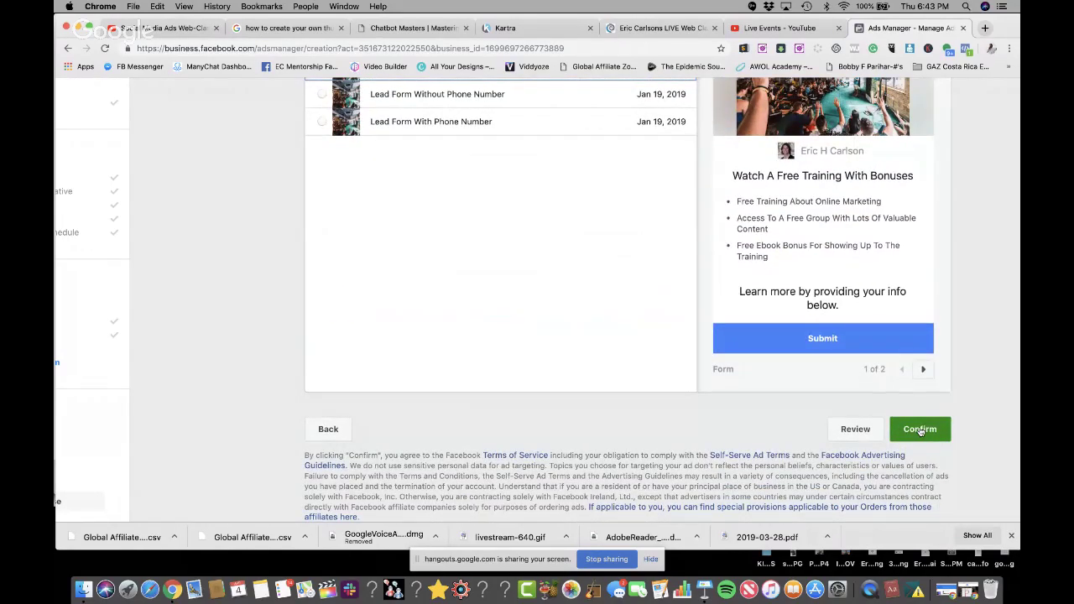
pyautogui.scroll(5, 722, 337)
pyautogui.scroll(7, 721, 336)
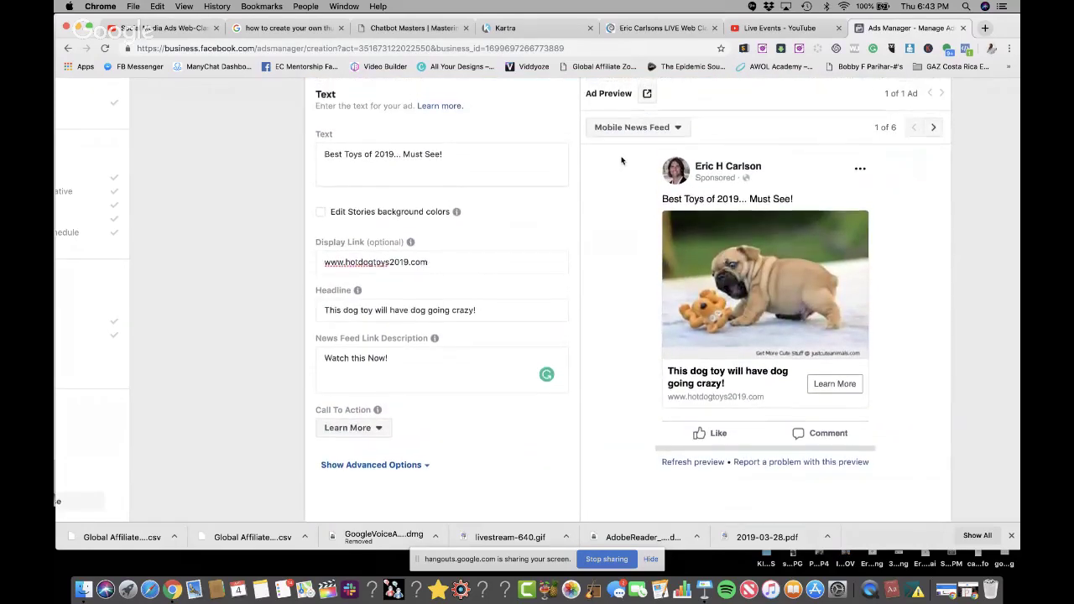
pyautogui.scroll(15, 621, 160)
pyautogui.scroll(-12, 622, 160)
pyautogui.scroll(1, 619, 158)
pyautogui.scroll(5, 619, 158)
pyautogui.scroll(-1, 619, 161)
pyautogui.hscroll(5, 619, 161)
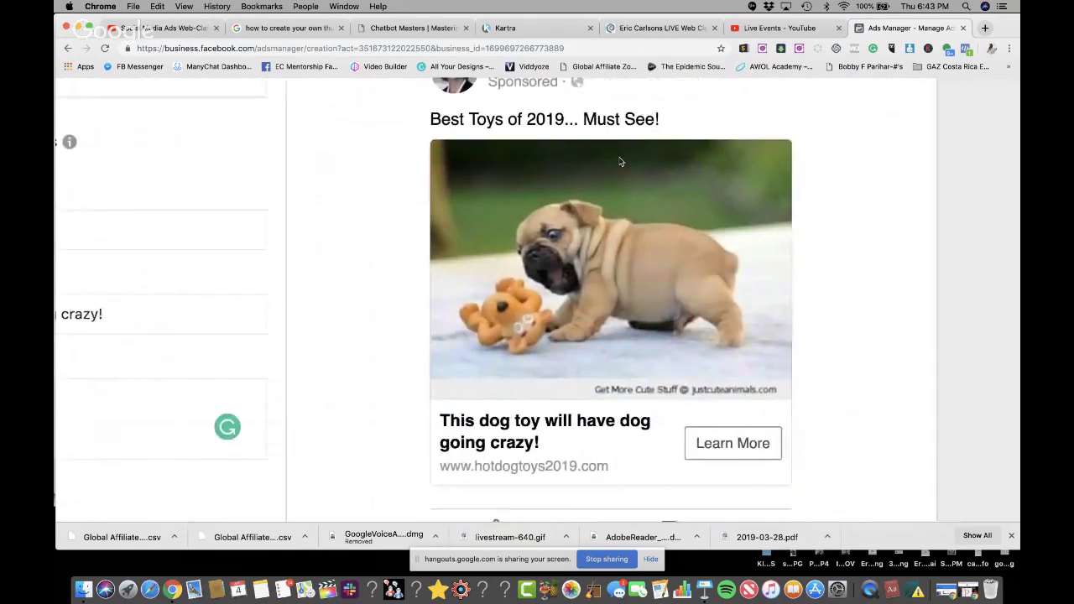
pyautogui.scroll(-2, 360, 456)
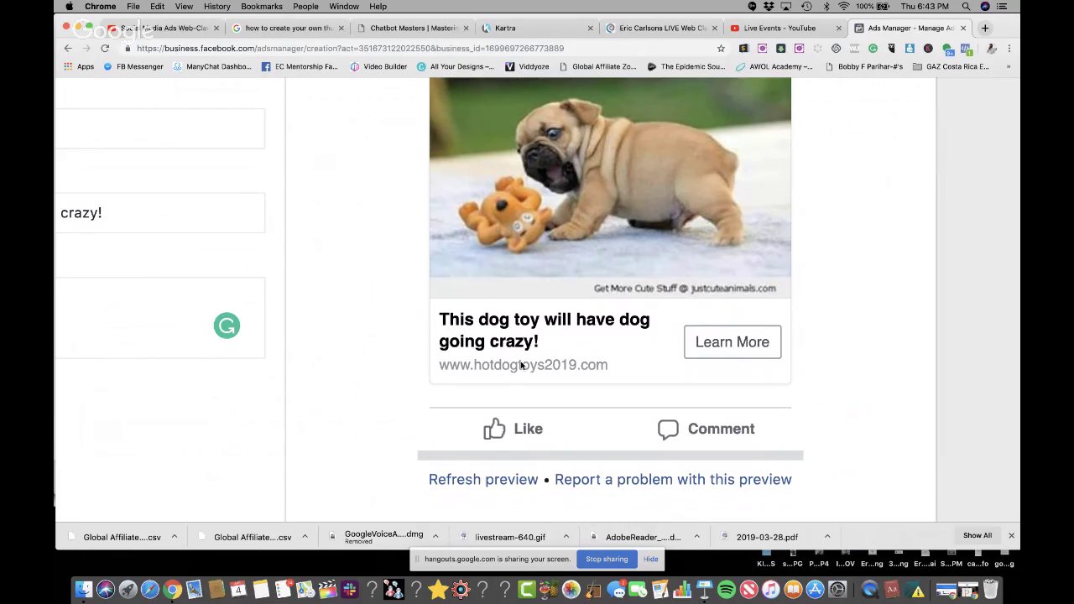
pyautogui.scroll(-5, 520, 365)
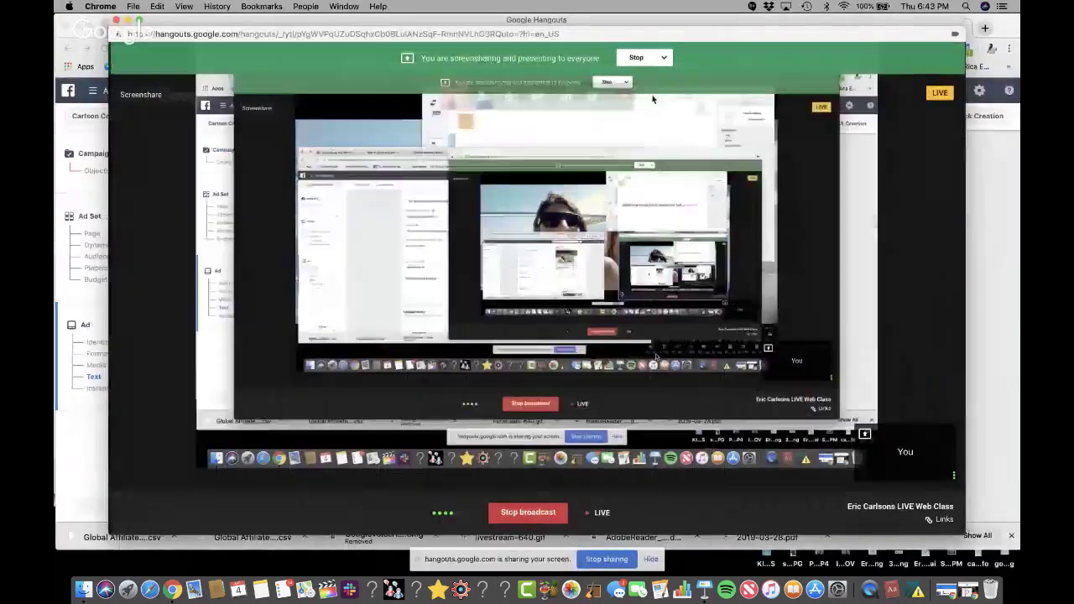
# Switch to the Keynote presentation, play it from the "set up your first Facebook Ad" slide and advance to the next slide.
pyautogui.hotkey('ctrl', 'Up')
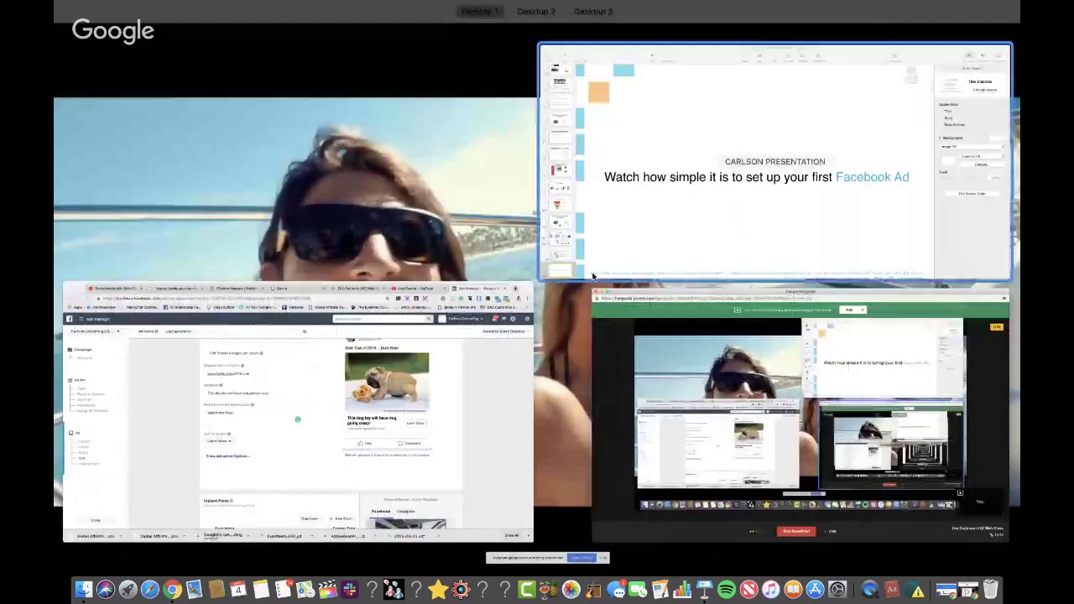
pyautogui.click(621, 216)
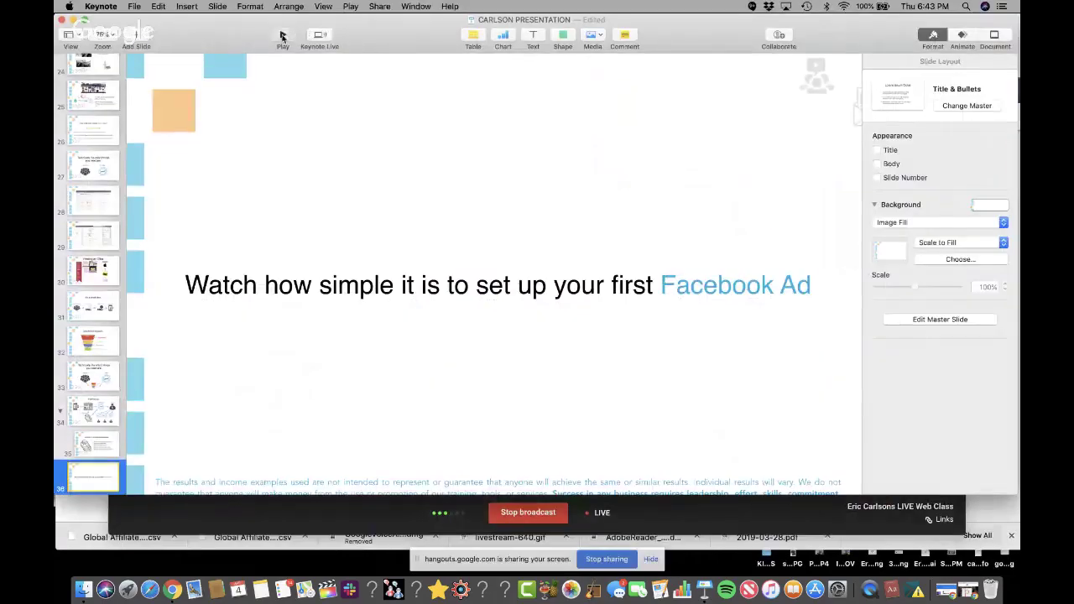
pyautogui.click(282, 36)
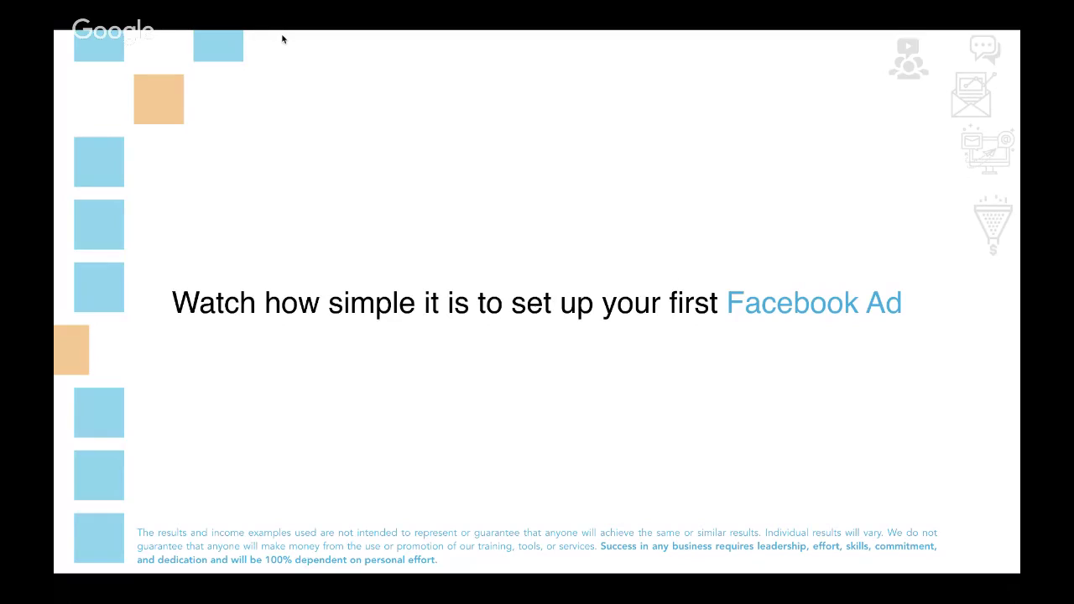
pyautogui.press('Right')
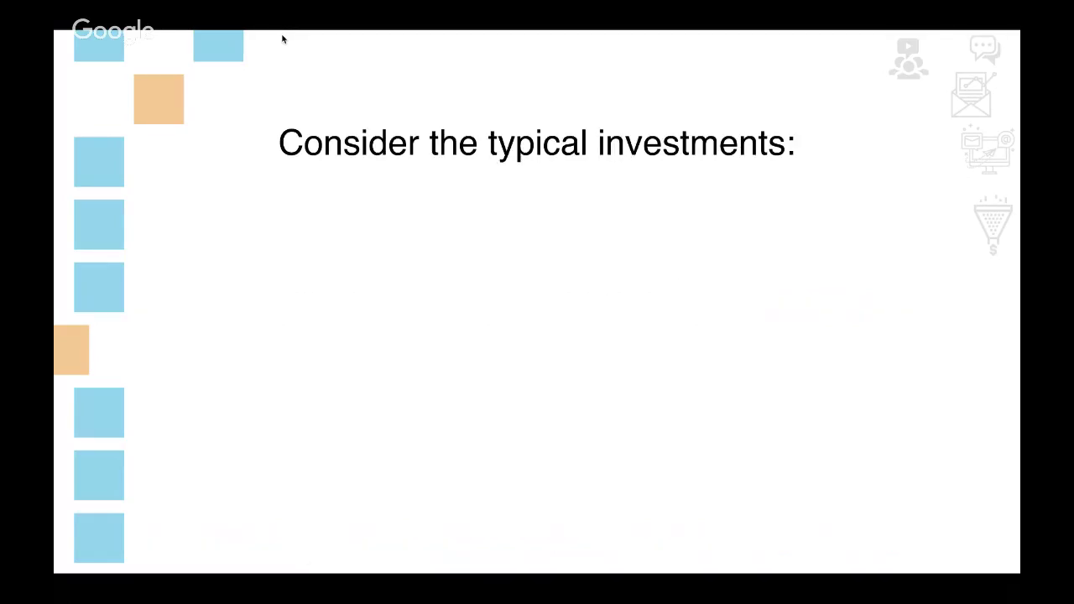